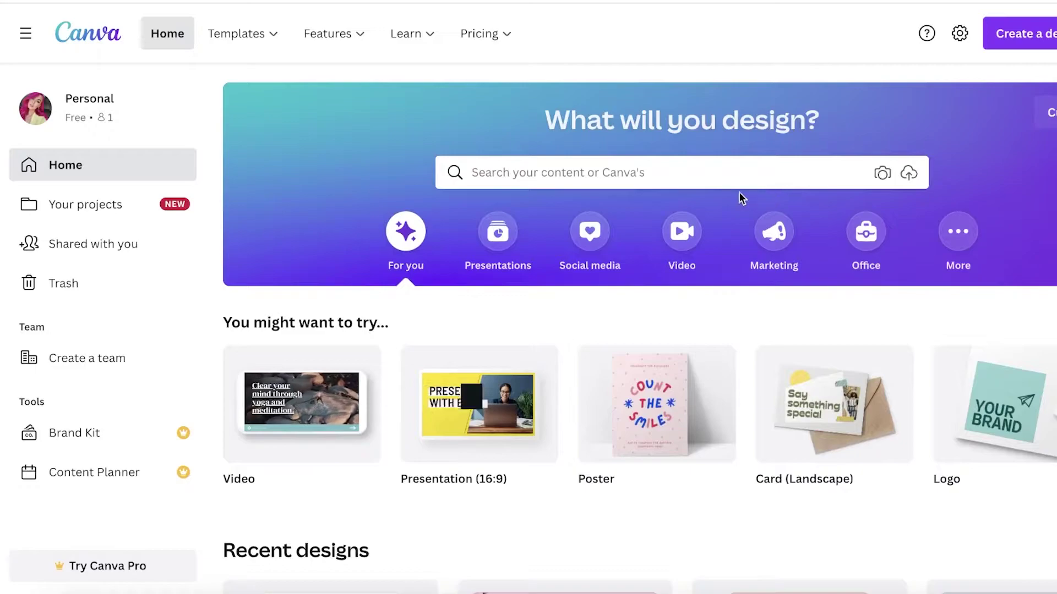
# - Look over the Canva home page, including the suggested design types and the recent designs
pyautogui.scroll(-4, 428, 142)
pyautogui.scroll(3, 428, 148)
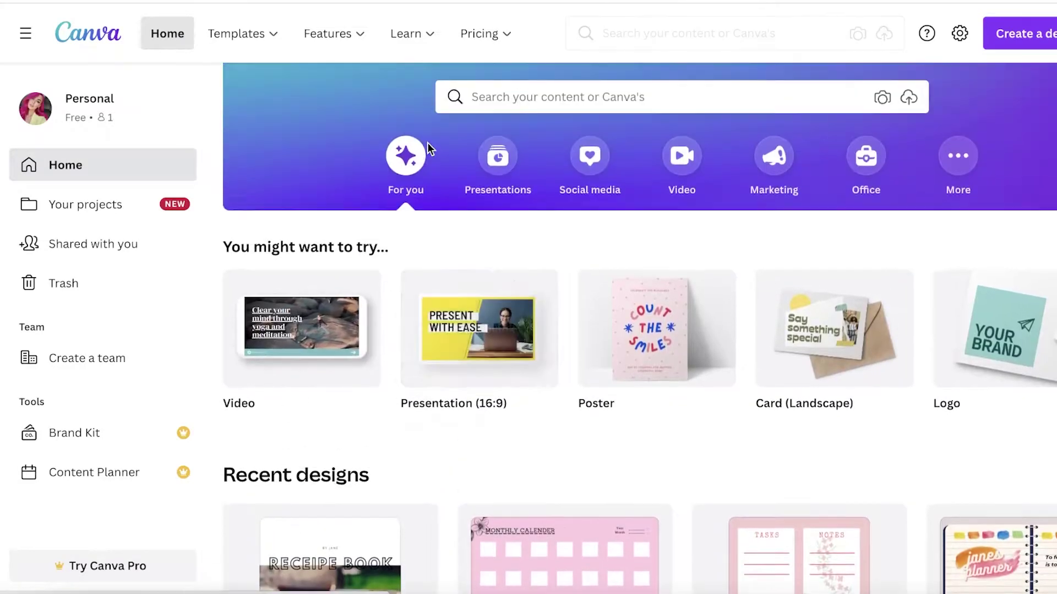
pyautogui.scroll(-6, 457, 164)
pyautogui.scroll(-3, 457, 164)
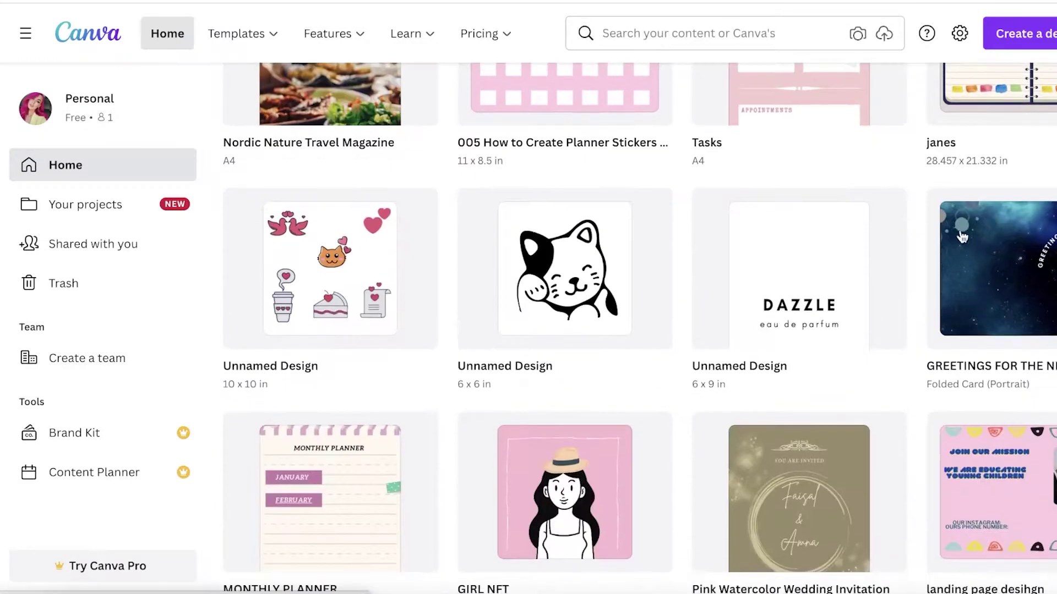
pyautogui.scroll(-7, 934, 264)
pyautogui.scroll(7, 936, 265)
pyautogui.scroll(10, 937, 264)
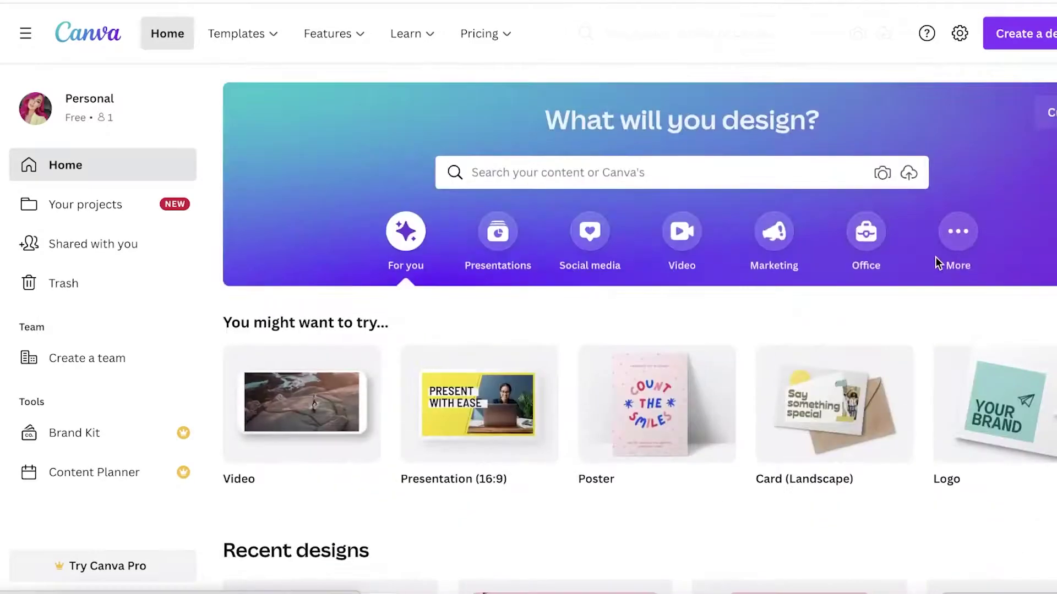
pyautogui.scroll(-1, 936, 263)
pyautogui.scroll(1, 317, 149)
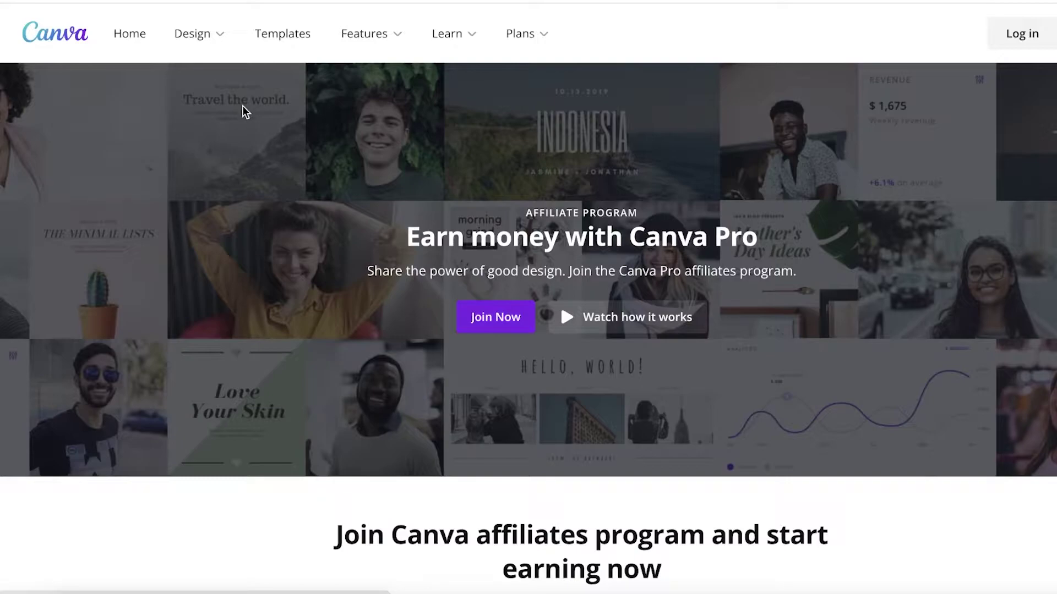
# - Examine the Canva Pro affiliate program page and its application page, covering how to join, affiliate support, resources and what partners need
pyautogui.scroll(-7, 447, 288)
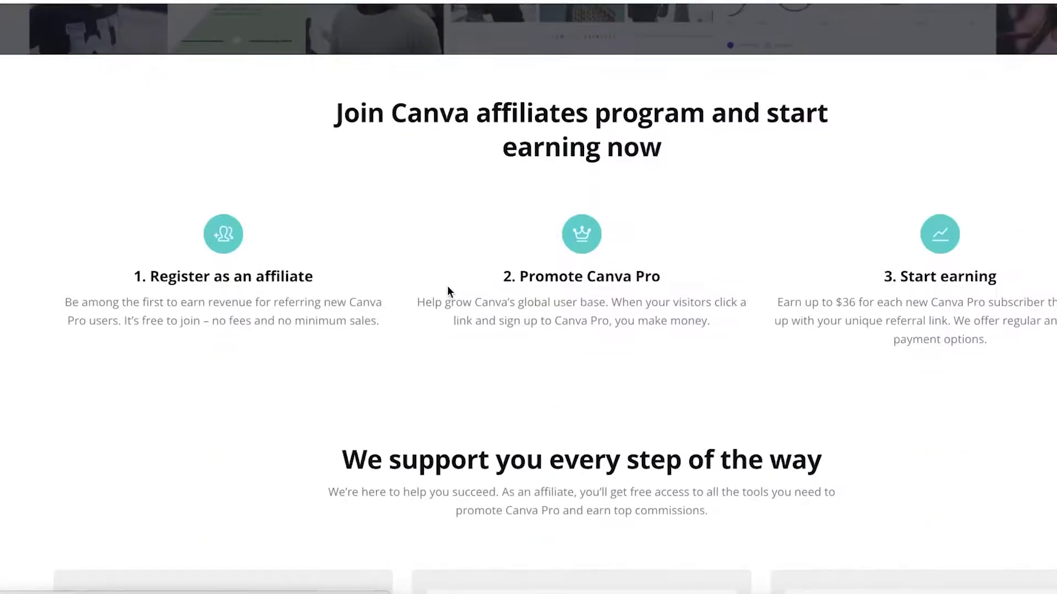
pyautogui.scroll(1, 447, 287)
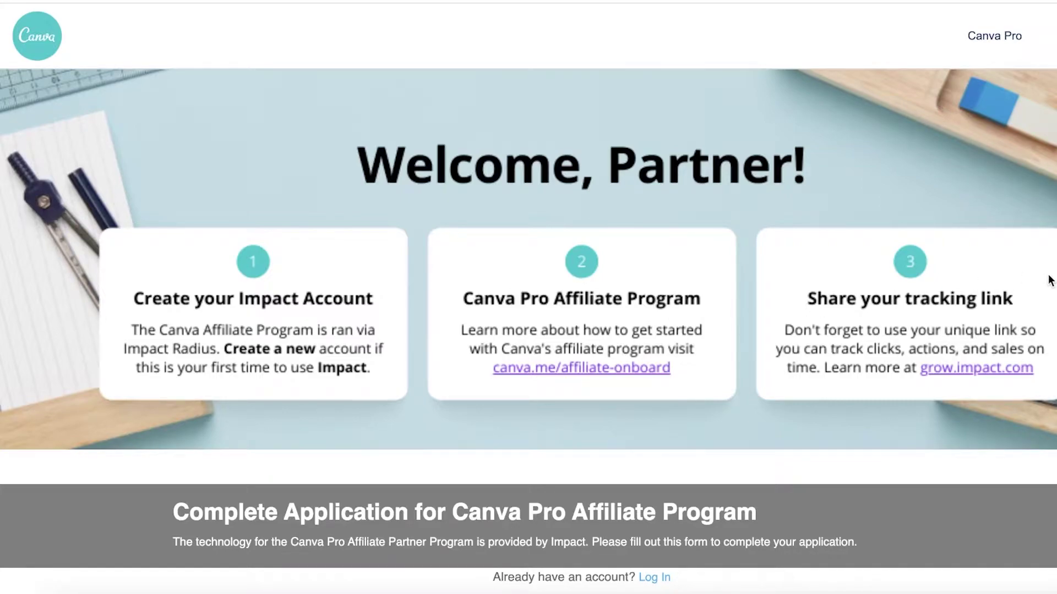
pyautogui.scroll(-15, 1021, 283)
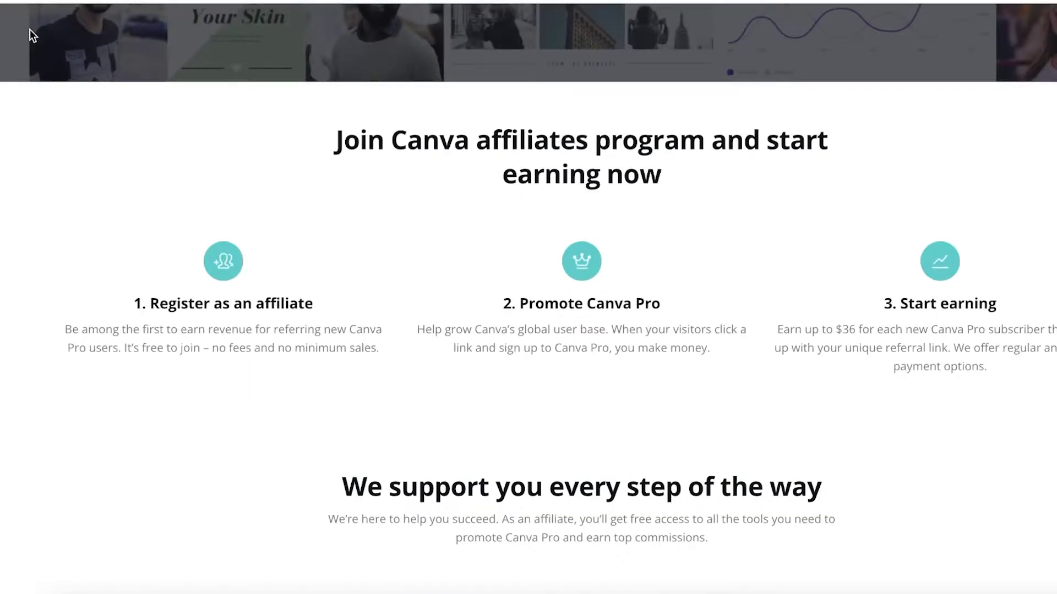
pyautogui.scroll(-20, 17, 111)
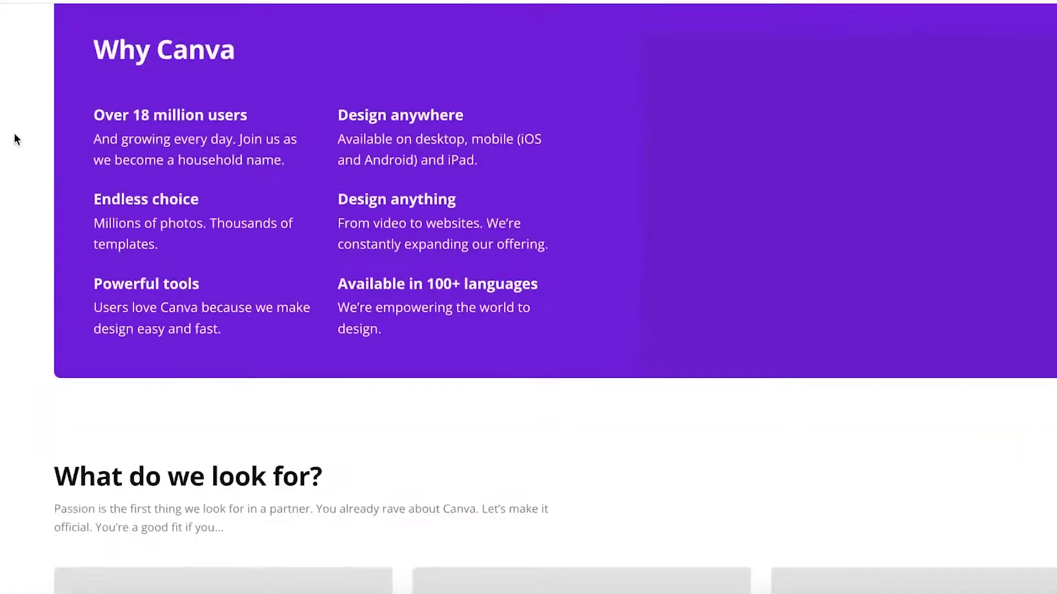
pyautogui.scroll(-8, 17, 143)
pyautogui.scroll(20, 15, 152)
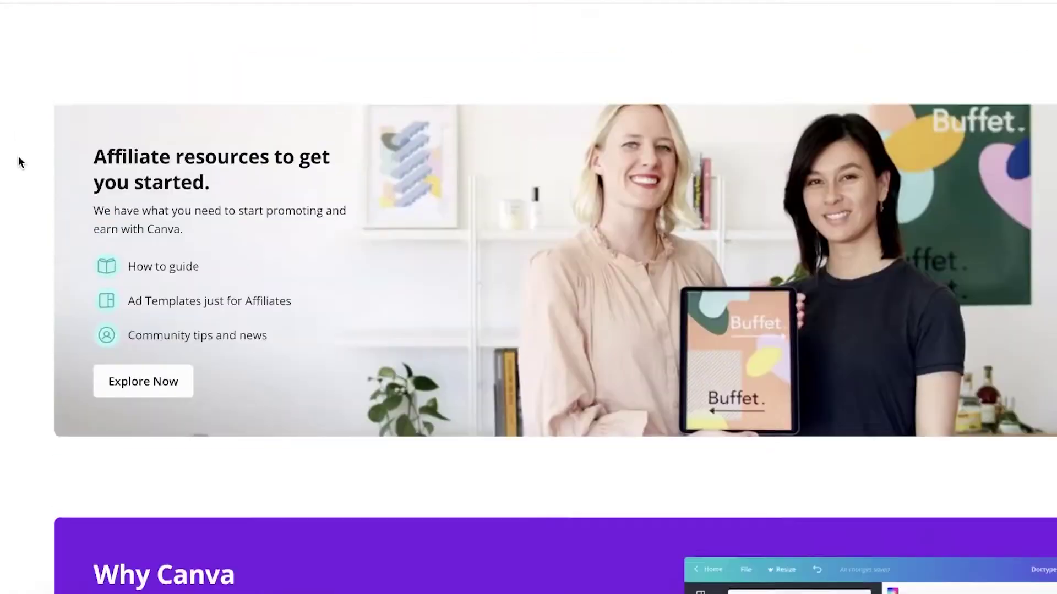
pyautogui.scroll(-7, 21, 154)
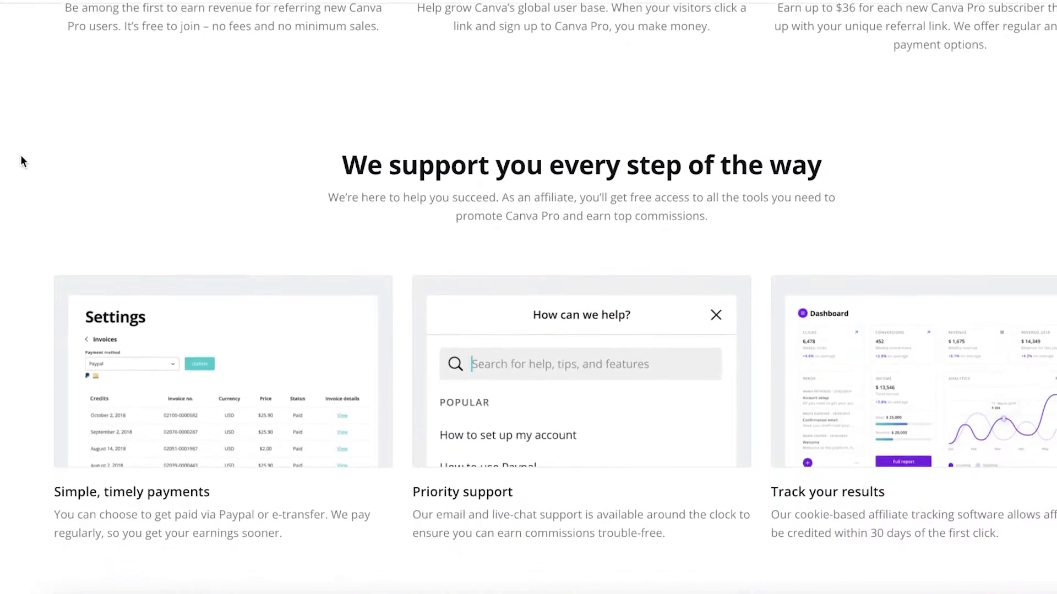
pyautogui.scroll(-15, 21, 161)
pyautogui.scroll(20, 20, 165)
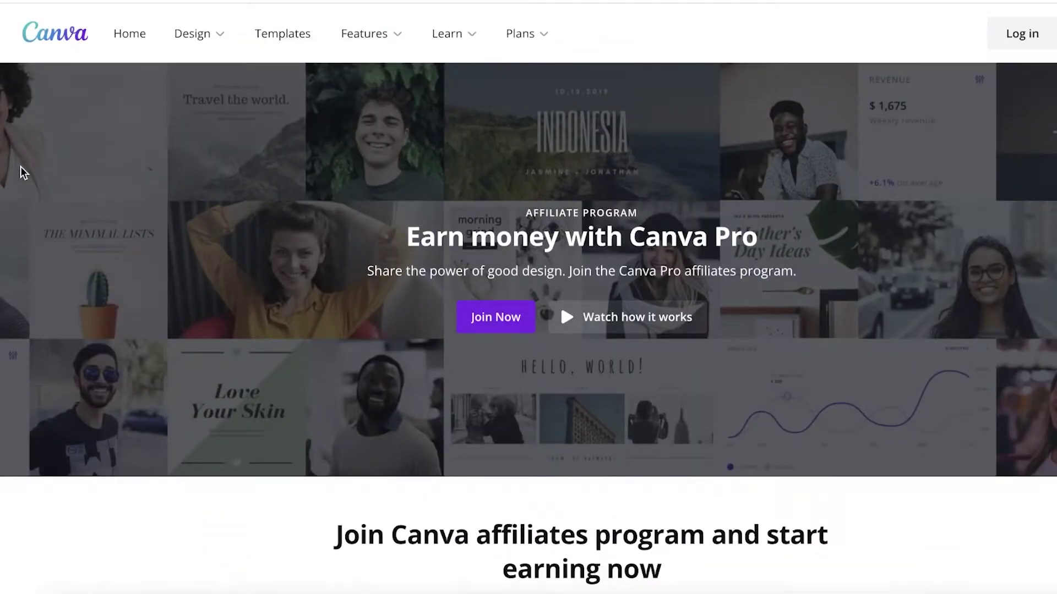
pyautogui.scroll(-15, 16, 190)
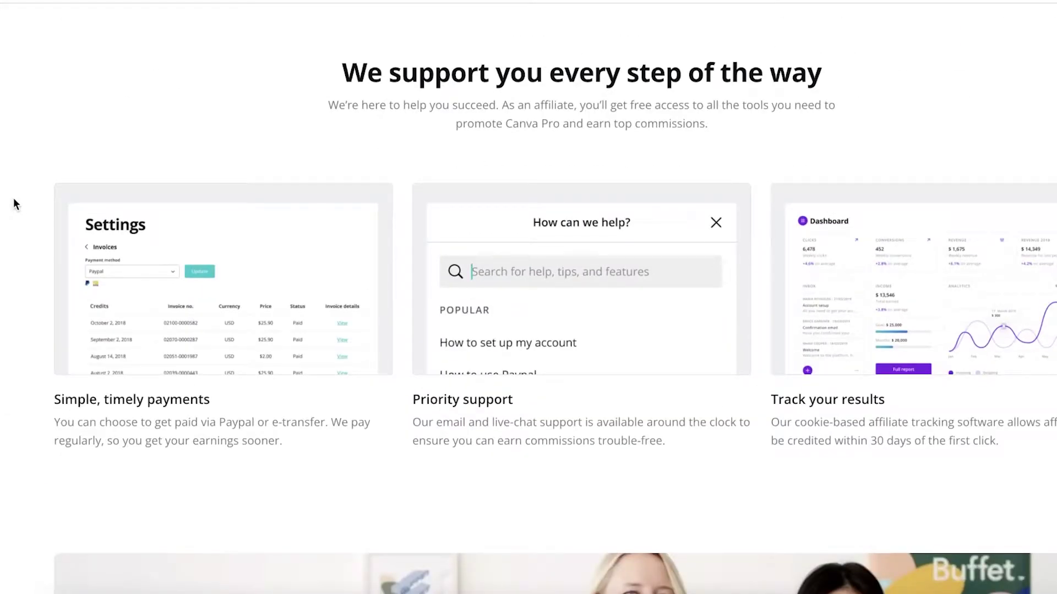
pyautogui.scroll(15, 15, 204)
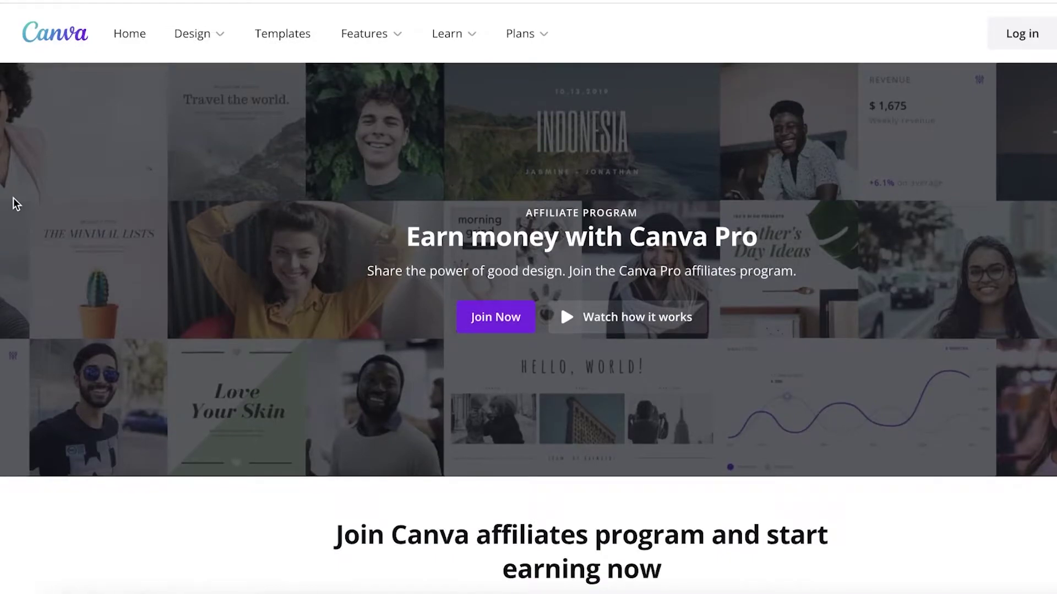
pyautogui.scroll(-15, 13, 197)
pyautogui.scroll(15, 13, 197)
pyautogui.scroll(-4, 15, 198)
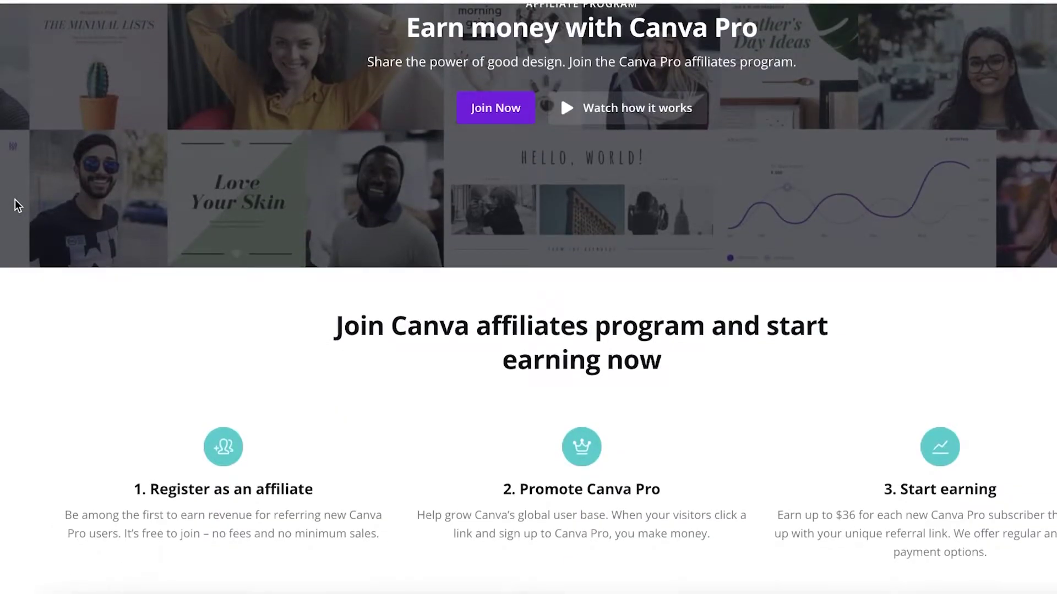
pyautogui.scroll(-4, 14, 199)
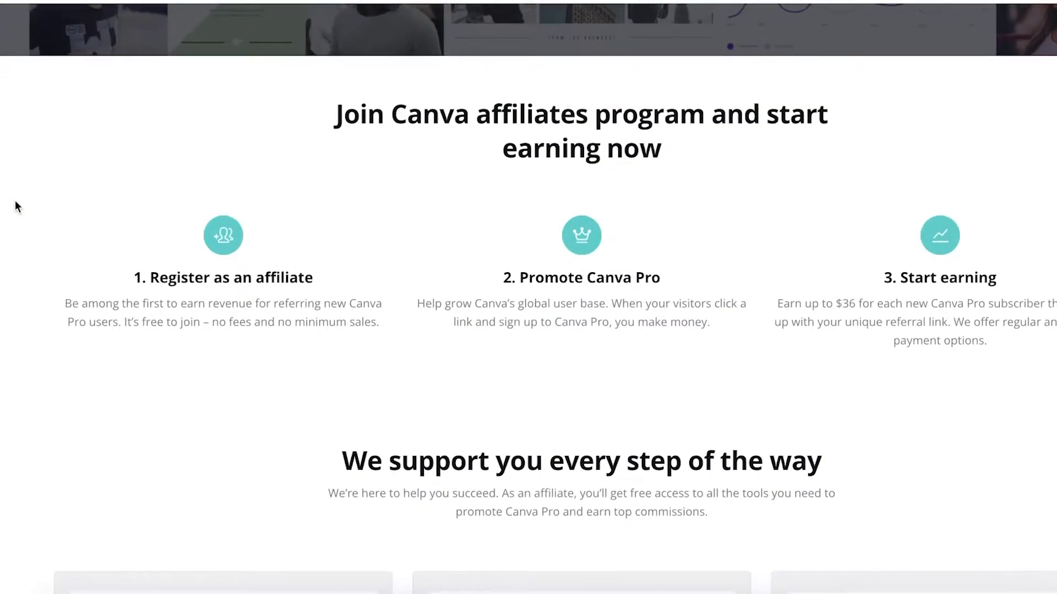
pyautogui.scroll(-2, 15, 200)
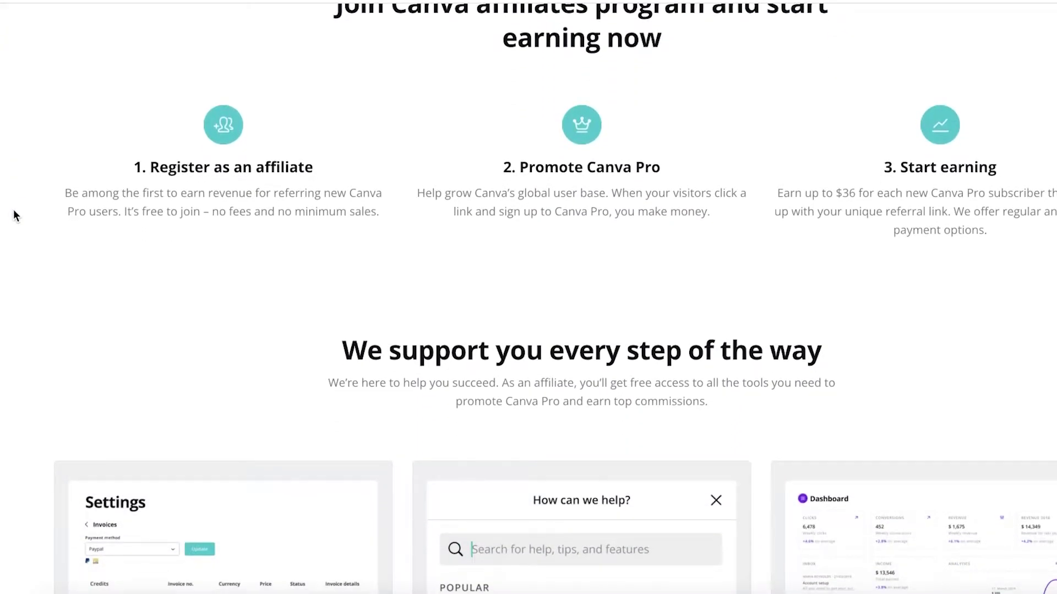
pyautogui.scroll(7, 14, 210)
pyautogui.scroll(-1, 14, 210)
pyautogui.scroll(-2, 17, 217)
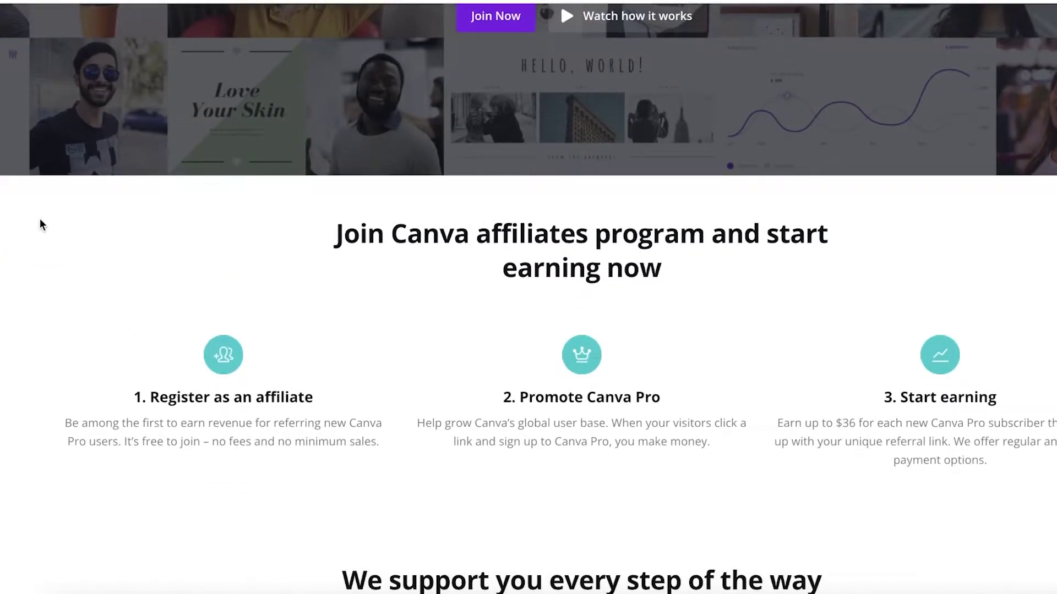
pyautogui.scroll(-1, 786, 125)
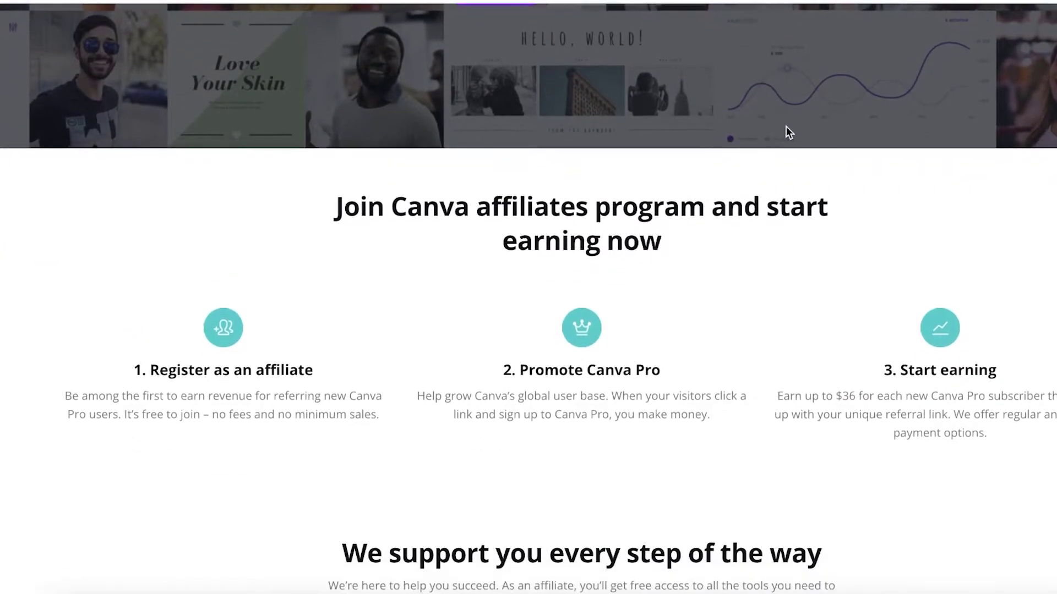
pyautogui.scroll(5, 788, 130)
pyautogui.scroll(1, 788, 130)
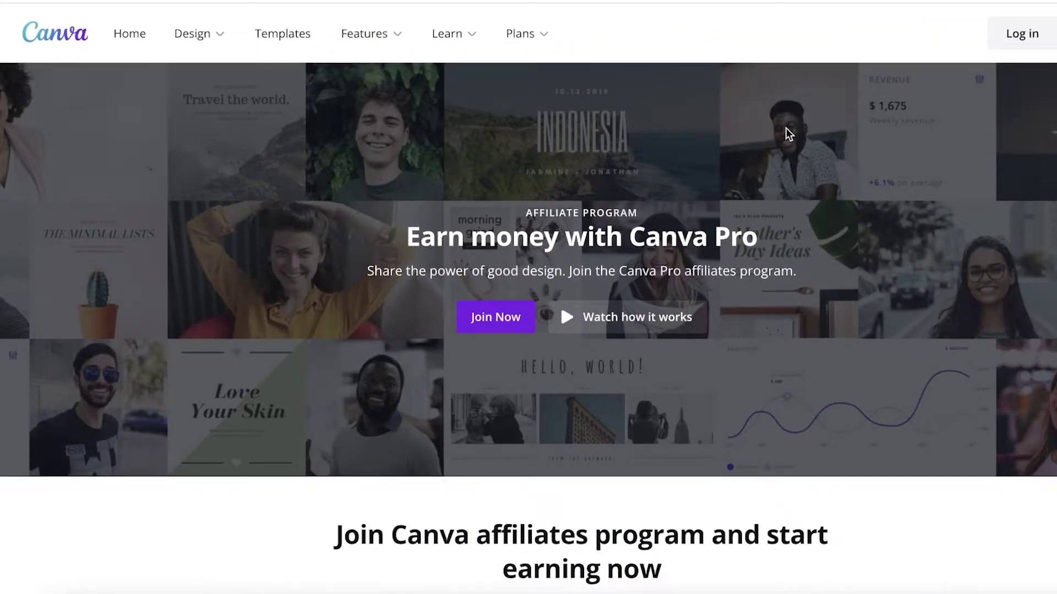
pyautogui.scroll(-4, 786, 130)
pyautogui.scroll(-11, 786, 130)
pyautogui.scroll(3, 532, 107)
pyautogui.scroll(10, 532, 106)
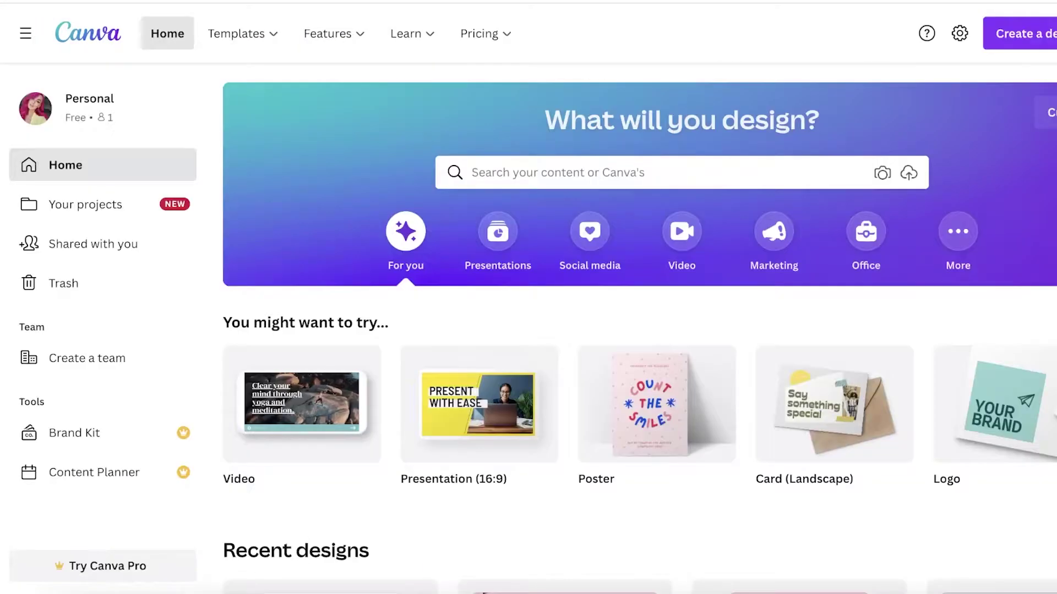
pyautogui.moveTo(330, 34)
pyautogui.scroll(-3, 354, 418)
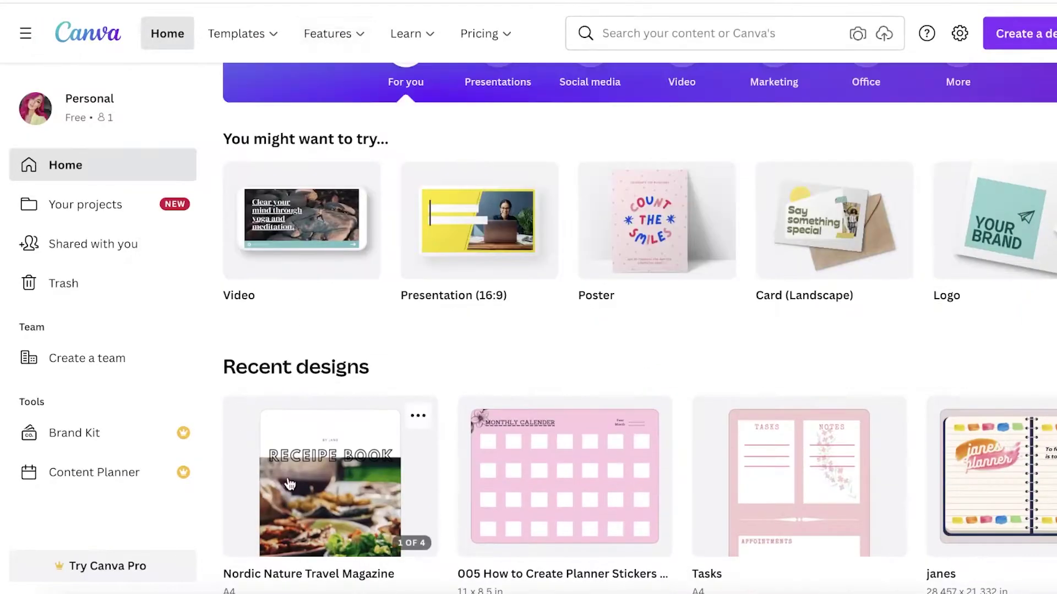
pyautogui.scroll(4, 354, 421)
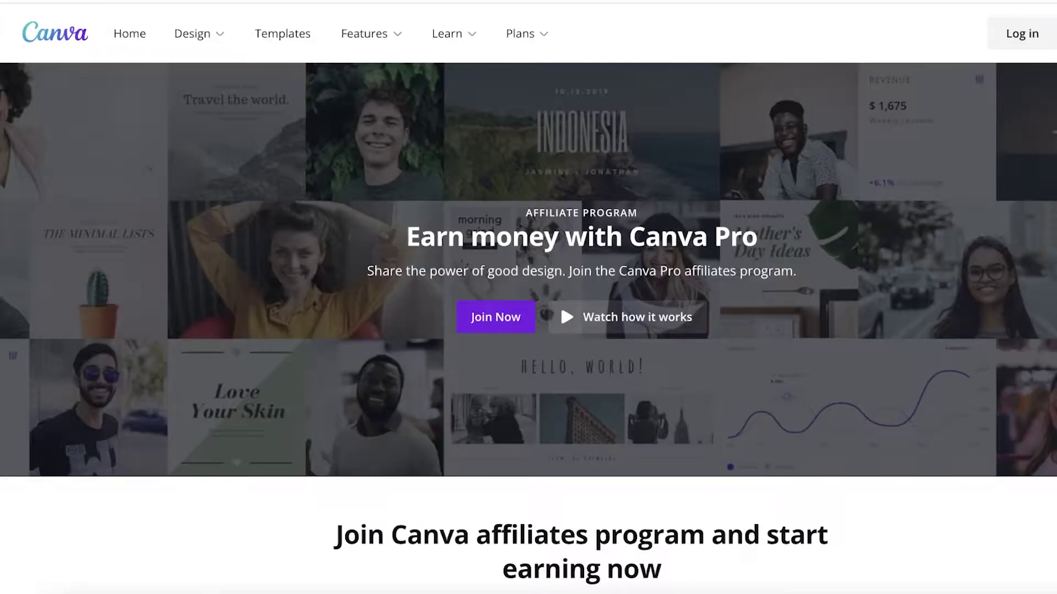
pyautogui.scroll(-1, 400, 295)
pyautogui.scroll(-6, 401, 295)
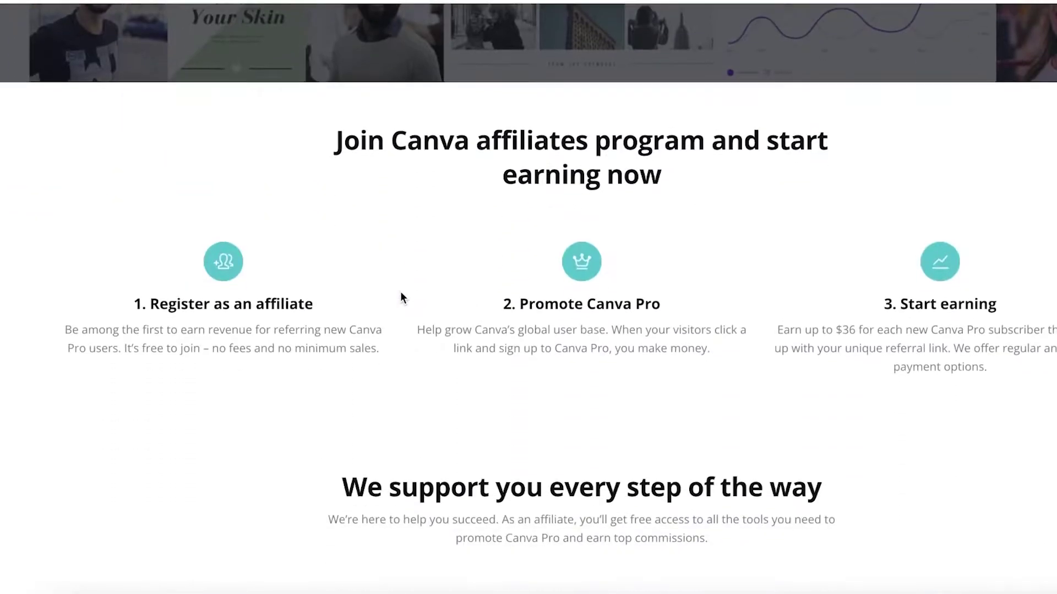
pyautogui.scroll(7, 401, 298)
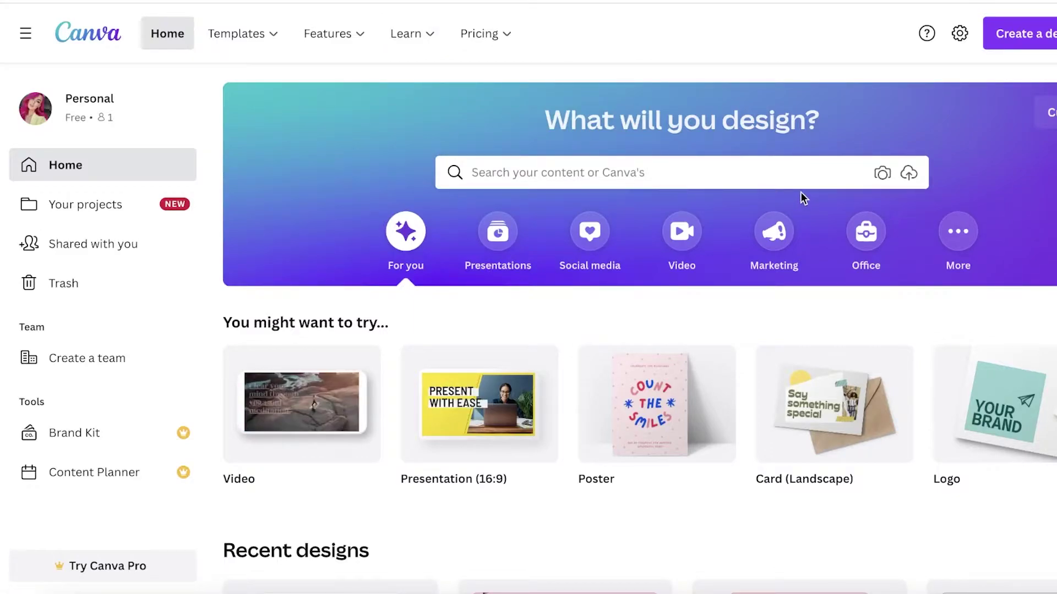
pyautogui.scroll(-3, 798, 192)
pyautogui.scroll(3, 753, 205)
pyautogui.scroll(-4, 441, 116)
pyautogui.scroll(4, 482, 144)
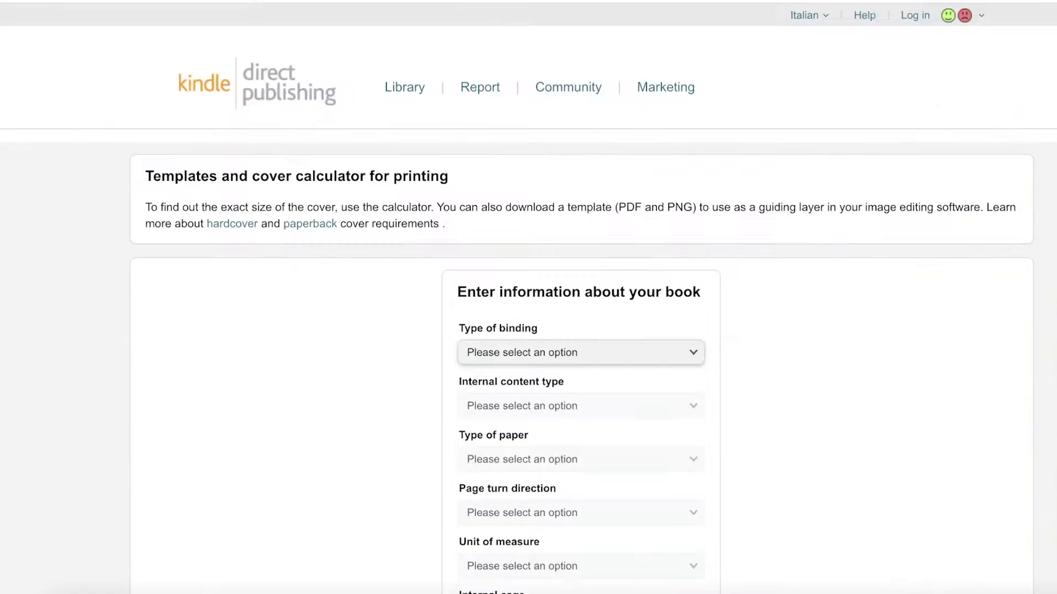
# - Examine the book information fields of Kindle Direct Publishing's print cover calculator, from type of binding to number of pages
pyautogui.scroll(-8, 404, 97)
pyautogui.scroll(3, 403, 97)
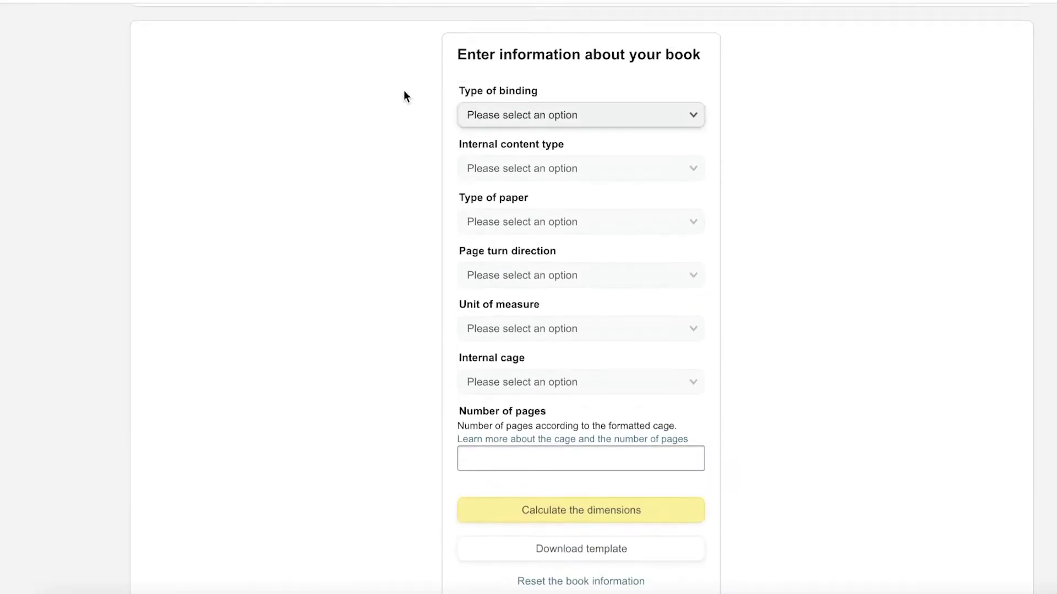
pyautogui.scroll(5, 597, 247)
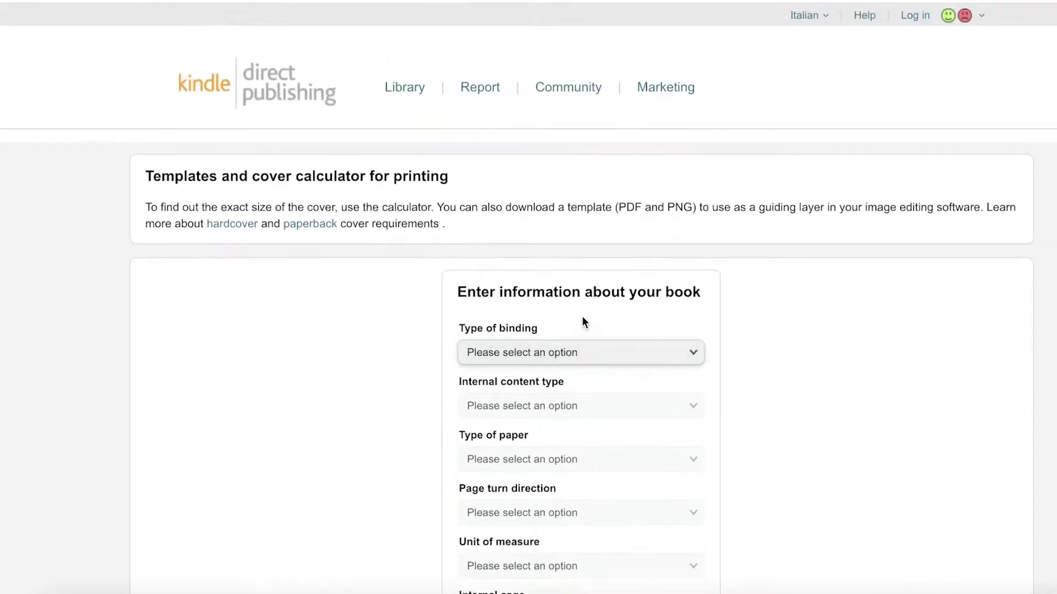
pyautogui.scroll(-7, 541, 222)
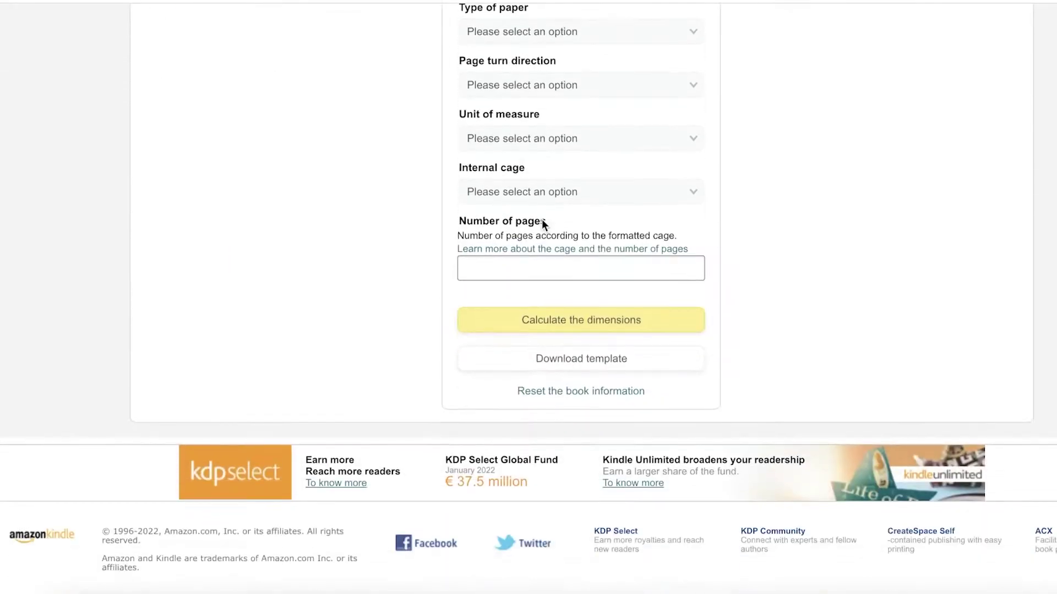
pyautogui.scroll(7, 543, 225)
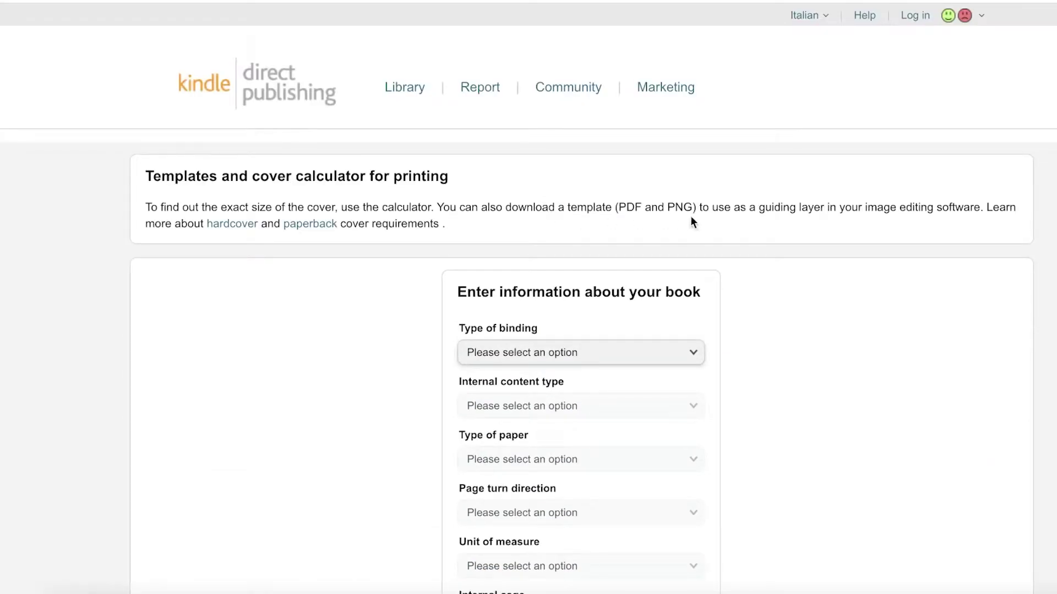
pyautogui.scroll(-4, 702, 220)
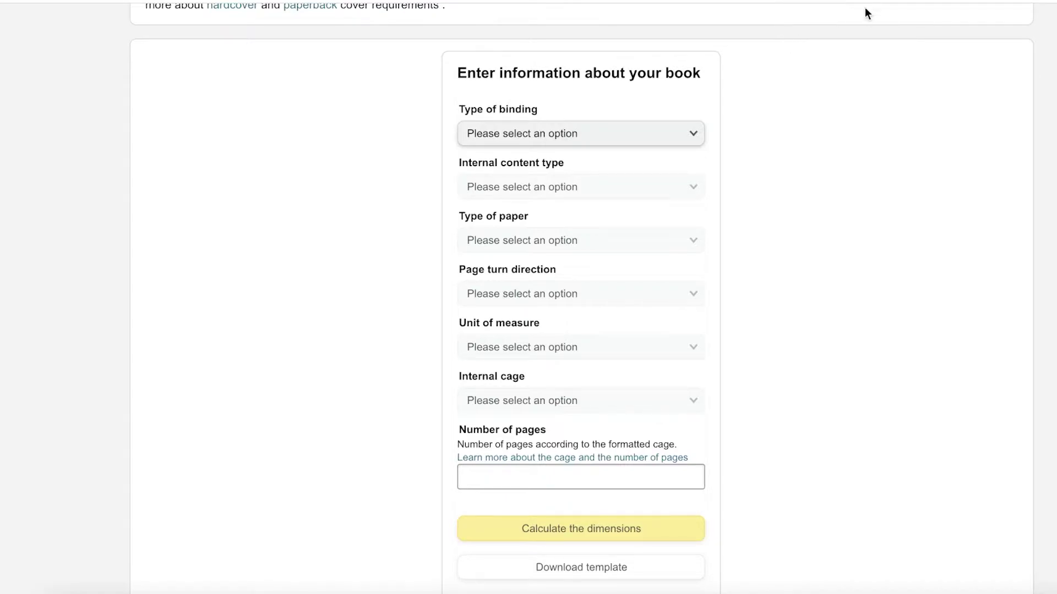
pyautogui.scroll(5, 848, 66)
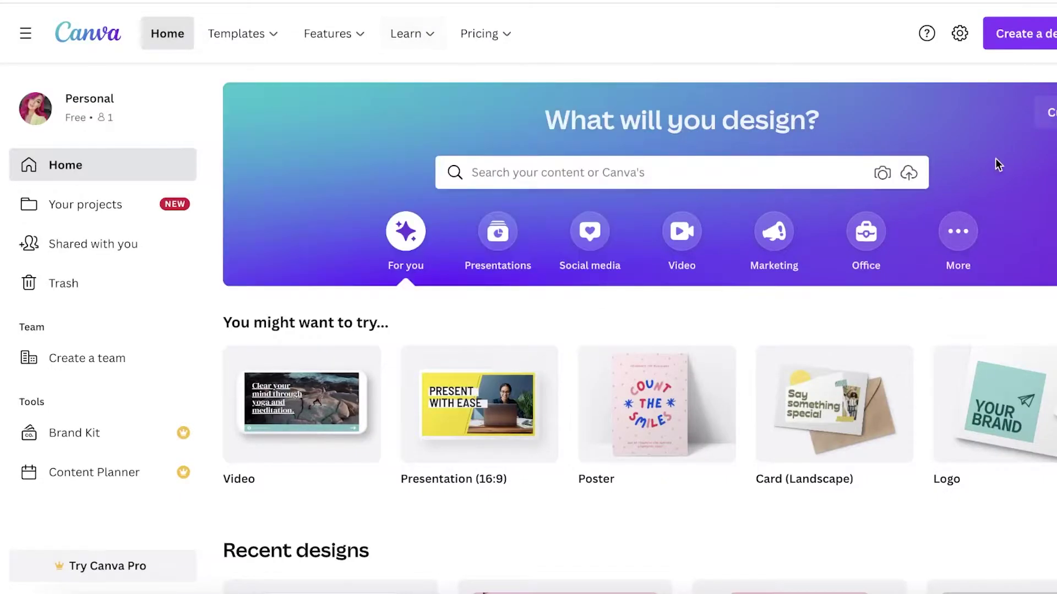
# - On Amazon, open the inside preview of "Prayer Journal for Women" and look through its sample pages
pyautogui.scroll(-1, 986, 160)
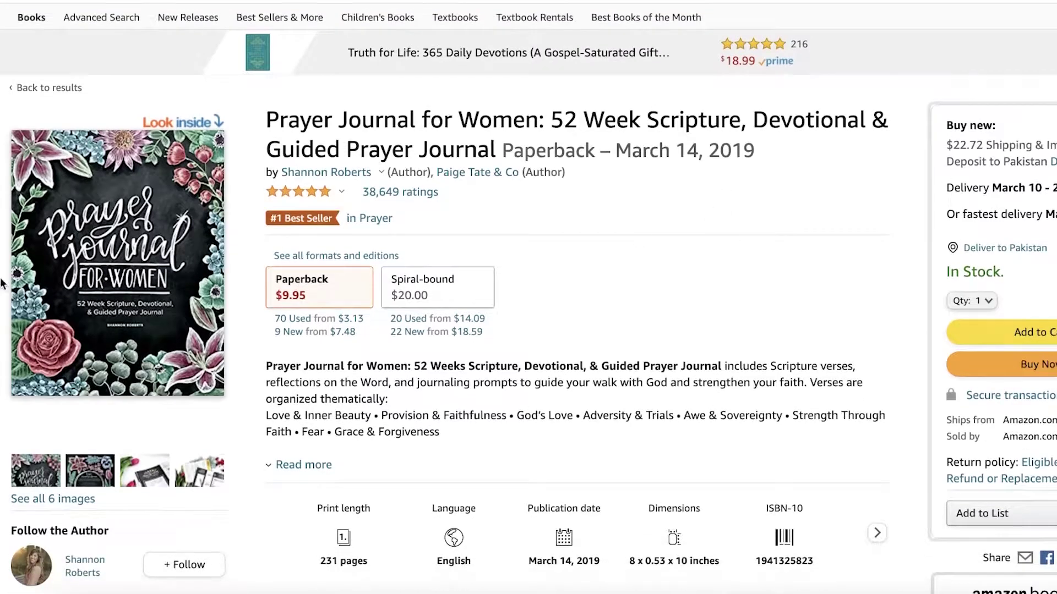
pyautogui.scroll(-8, 526, 170)
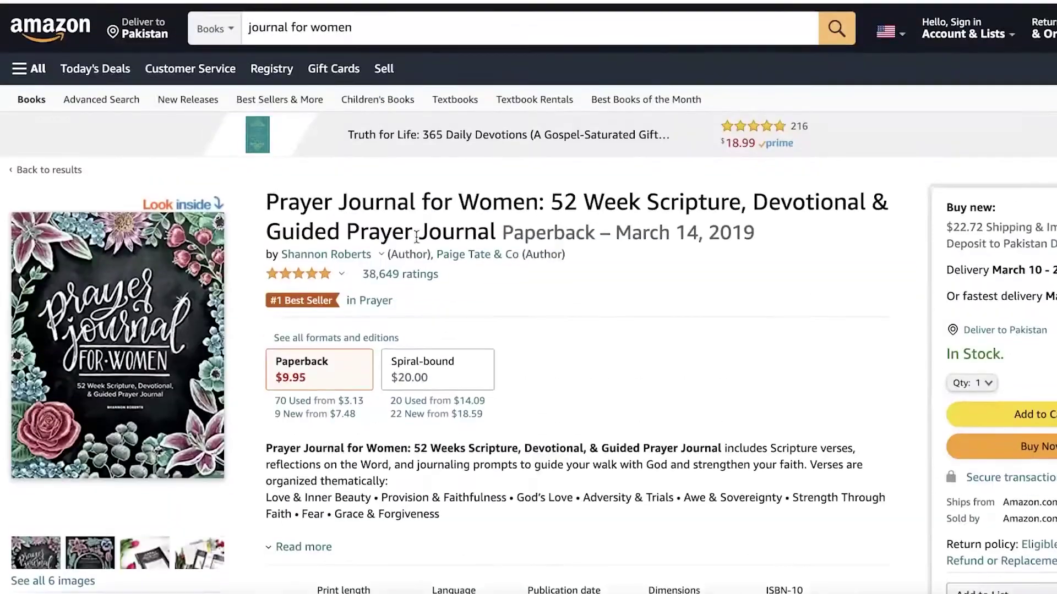
pyautogui.click(105, 275)
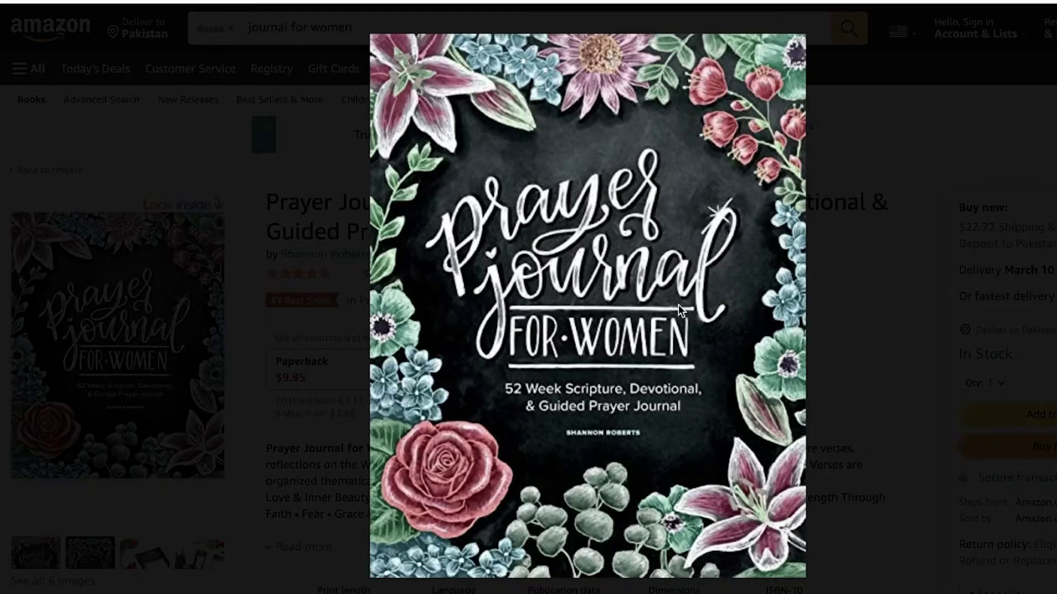
pyautogui.scroll(-10, 652, 346)
pyautogui.scroll(5, 652, 345)
pyautogui.scroll(-10, 652, 345)
pyautogui.scroll(6, 653, 346)
pyautogui.scroll(6, 653, 347)
pyautogui.scroll(-4, 653, 347)
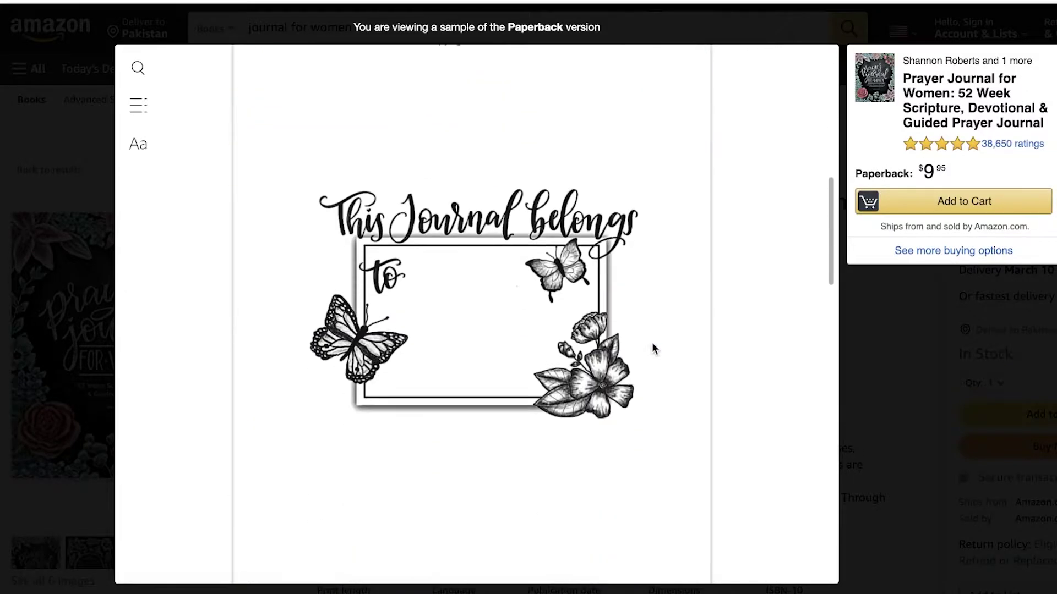
# - Review the prayer journal's cover and ownership page in the preview and close it
pyautogui.scroll(-4, 652, 344)
pyautogui.scroll(8, 496, 283)
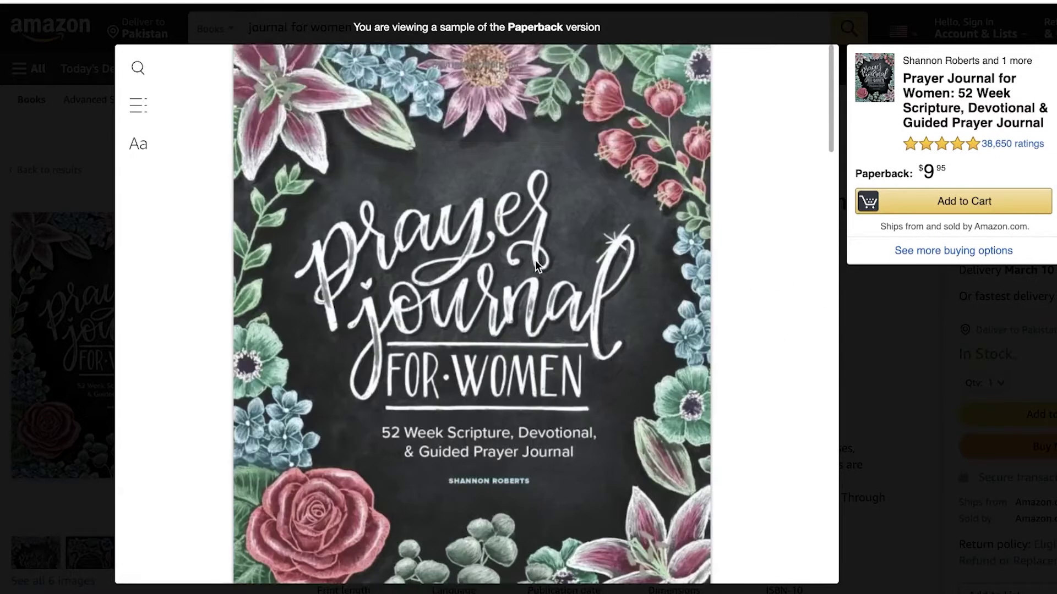
pyautogui.scroll(-2, 535, 260)
pyautogui.scroll(-15, 535, 260)
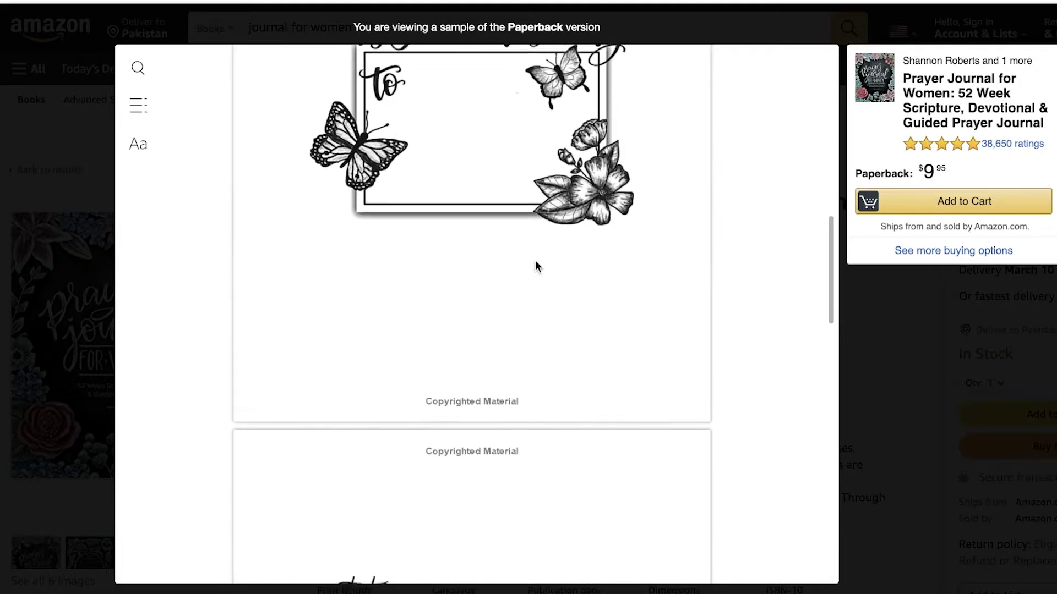
pyautogui.scroll(12, 535, 267)
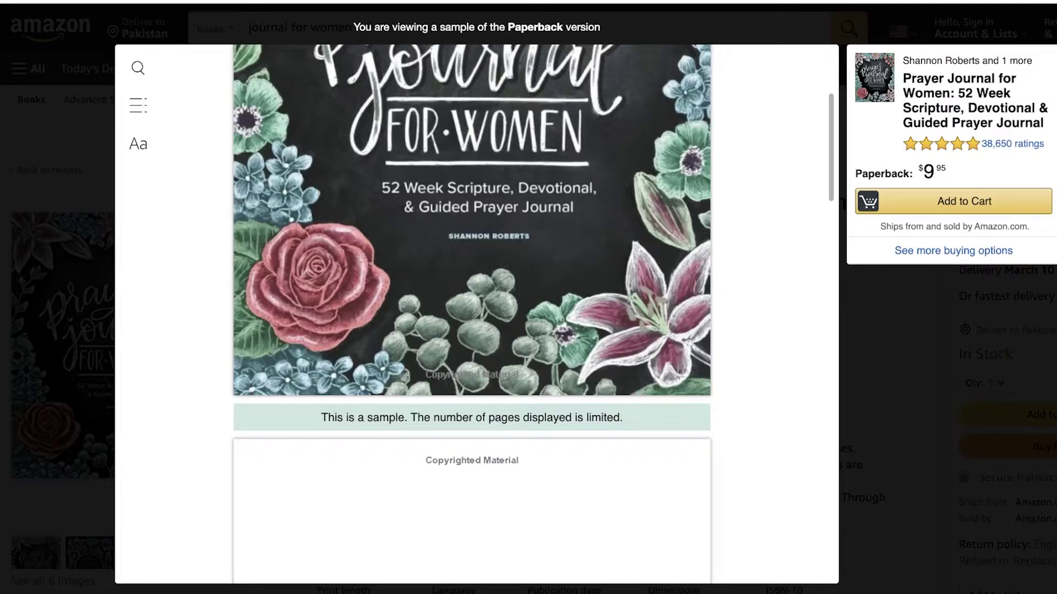
pyautogui.press('Escape')
# - Switch to Canva and look over the home page's suggested design types and recent designs
pyautogui.scroll(-4, 606, 201)
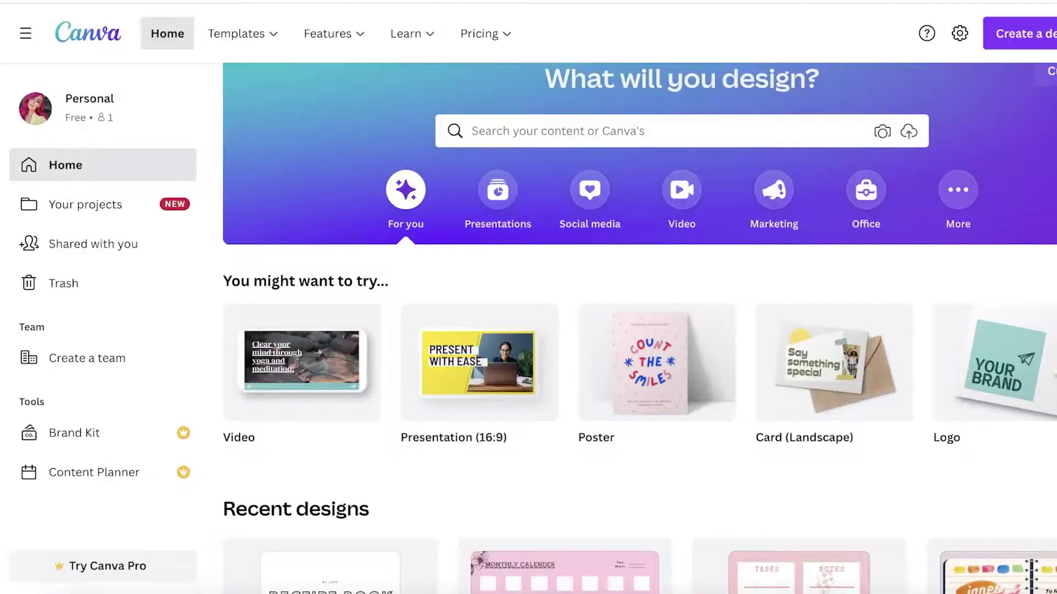
pyautogui.scroll(-8, 392, 373)
pyautogui.scroll(10, 738, 243)
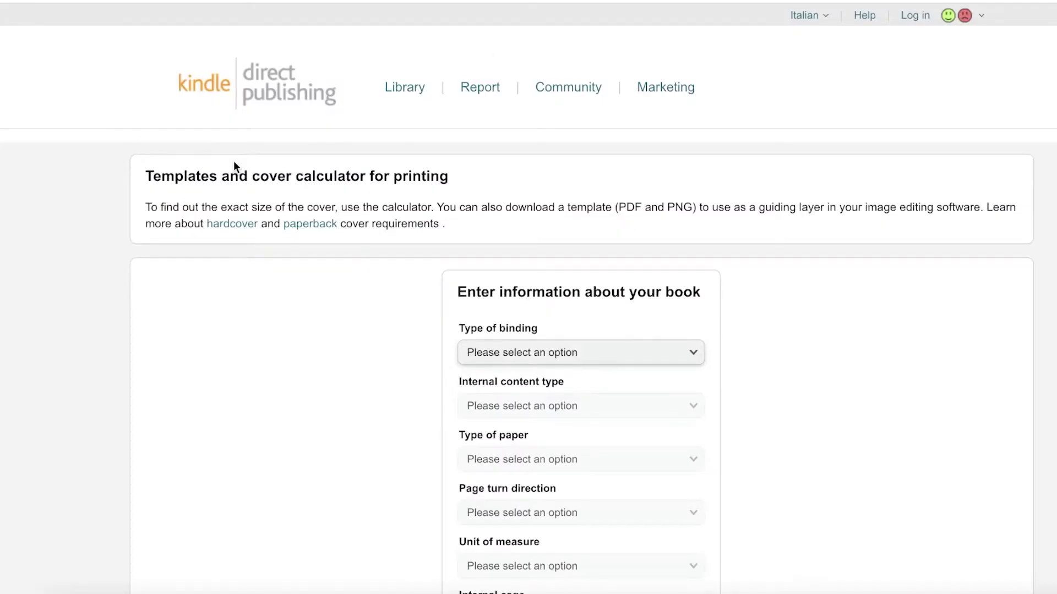
# - Switch to the Kindle Direct Publishing cover calculator and review its book fields, dimension calculation and template download options
pyautogui.scroll(-8, 460, 206)
pyautogui.scroll(1, 489, 198)
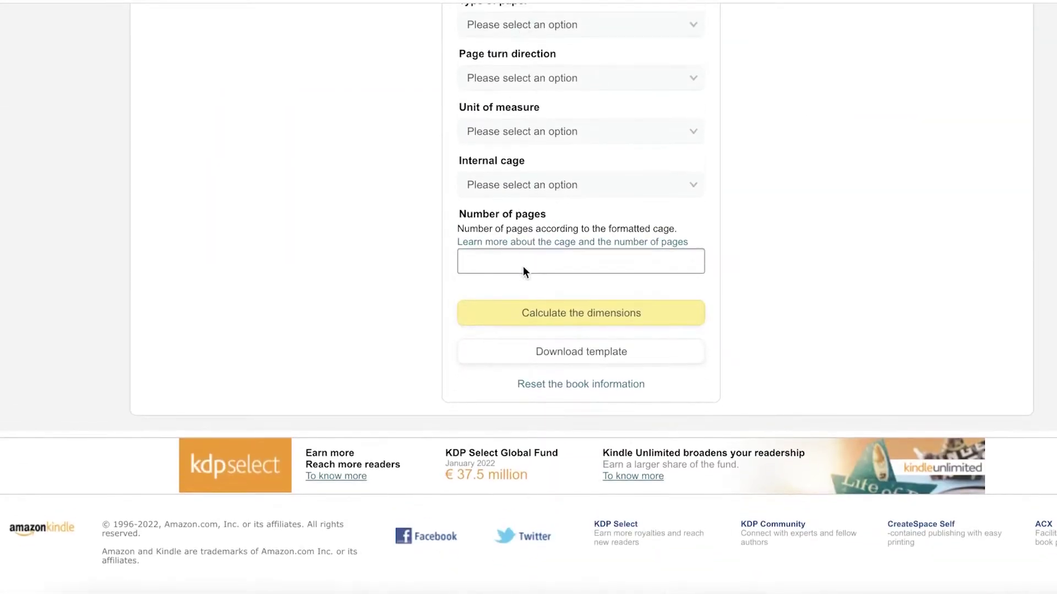
pyautogui.scroll(4, 544, 203)
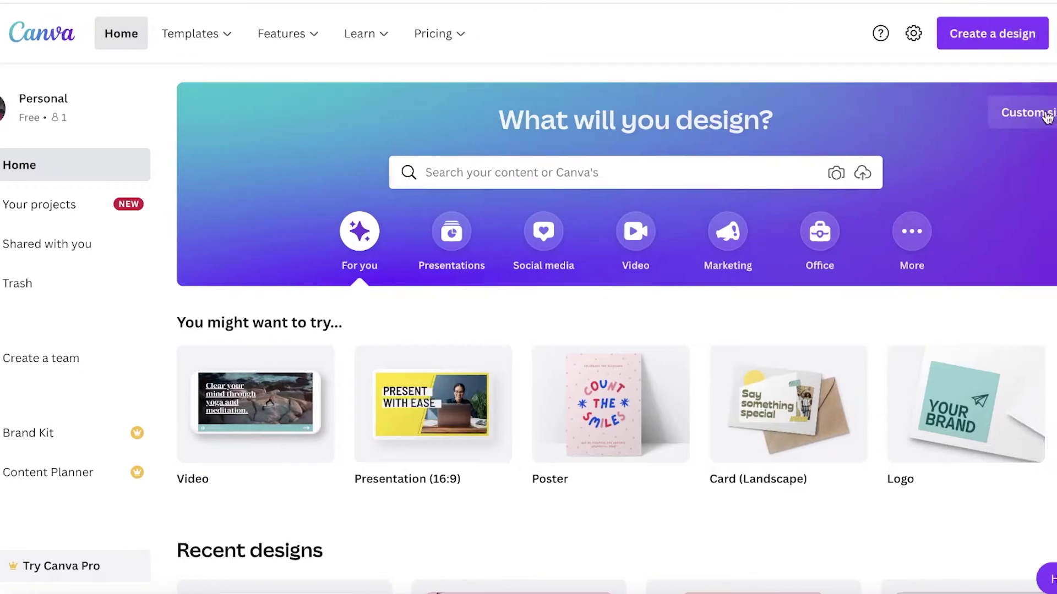
# - Switch to Canva and create a custom-size design 6 in wide and 9 in high
pyautogui.click(977, 116)
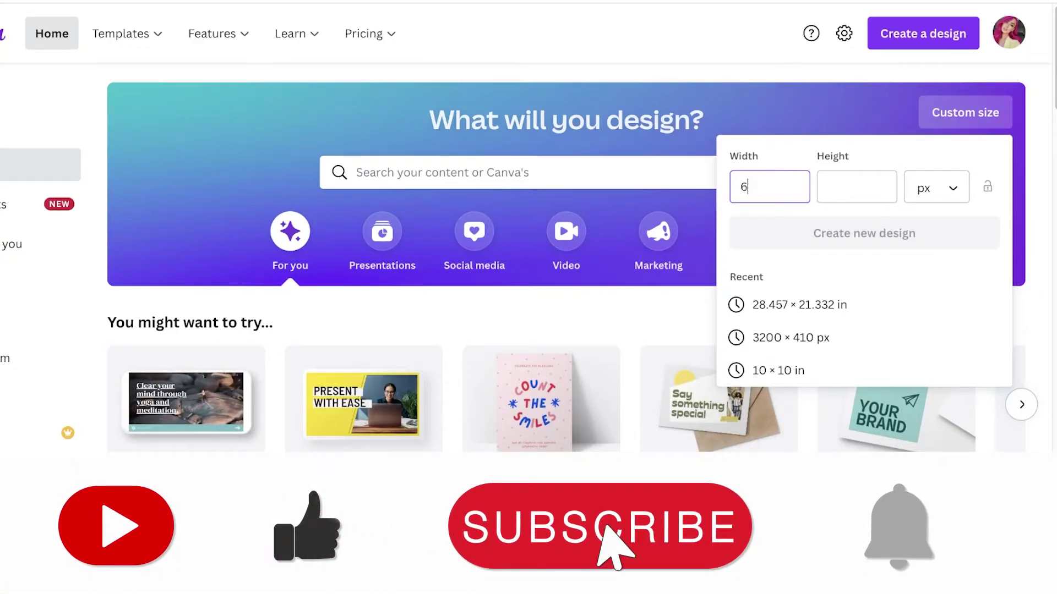
pyautogui.write('6')
pyautogui.click(876, 175)
pyautogui.write('94')
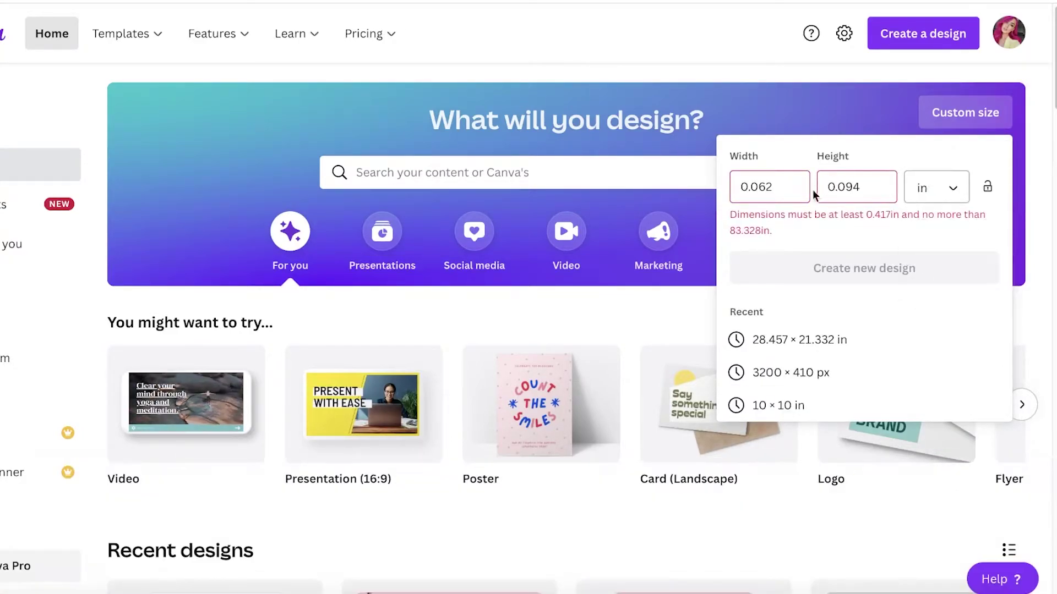
pyautogui.doubleClick(799, 187)
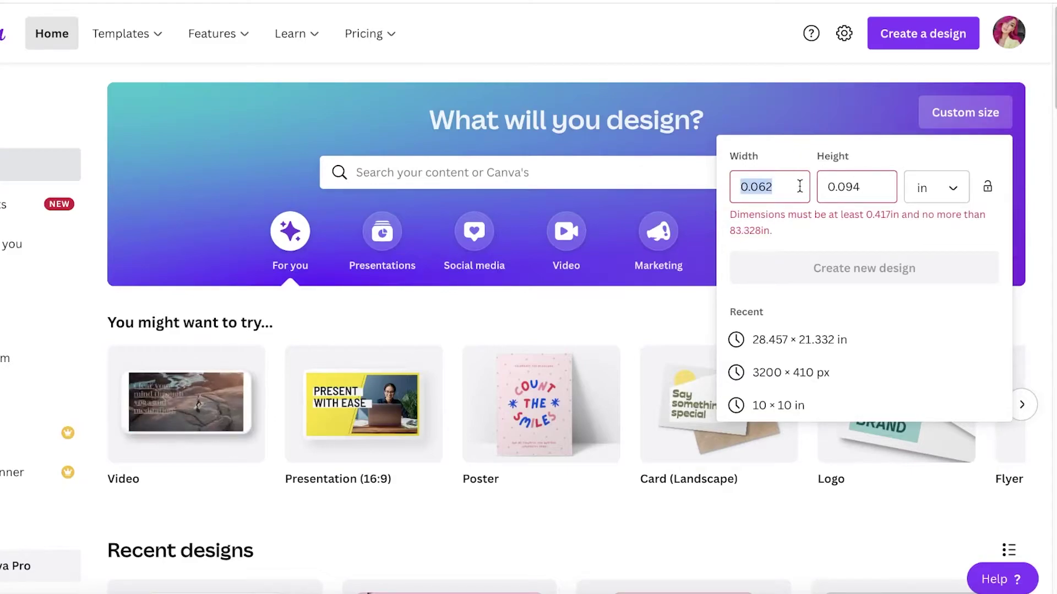
pyautogui.write('6')
pyautogui.press('Tab')
pyautogui.write('9')
pyautogui.click(781, 192)
pyautogui.click(820, 234)
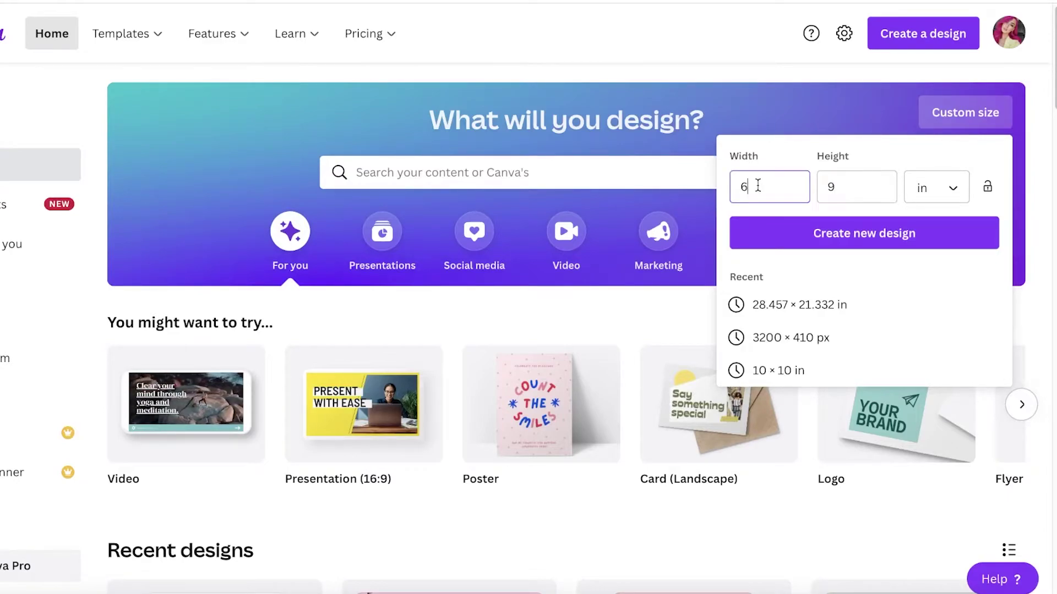
# - Create another custom-size design 12 in wide and 9 in high
pyautogui.press('BackSpace')
pyautogui.write('12')
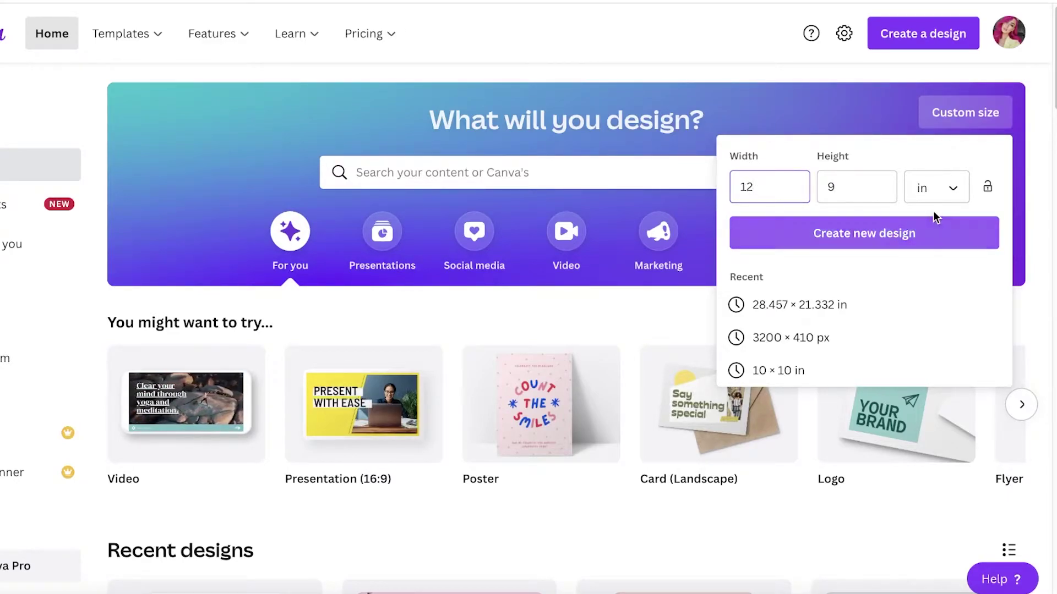
pyautogui.click(813, 244)
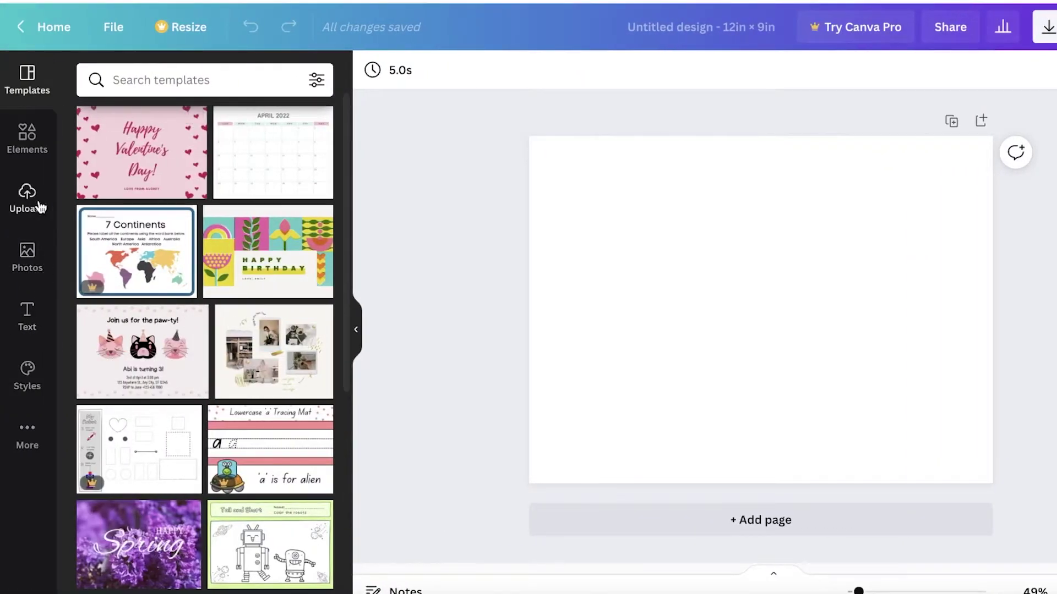
# - Place the uploaded paperback book cover template on the blank page and enlarge it to fill the page
pyautogui.click(27, 198)
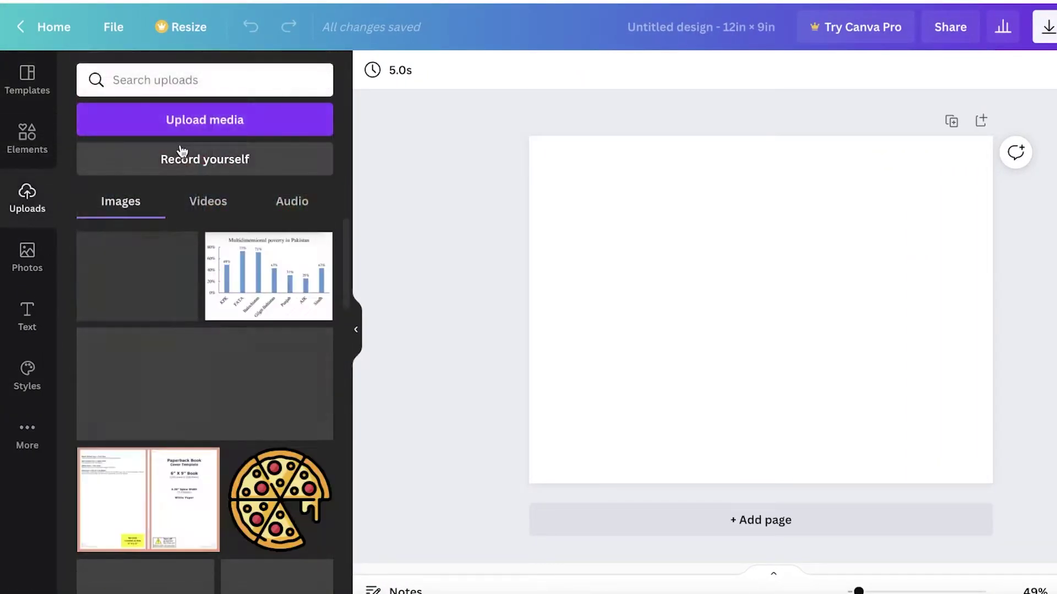
pyautogui.click(125, 481)
pyautogui.moveTo(785, 357); pyautogui.dragTo(881, 283)
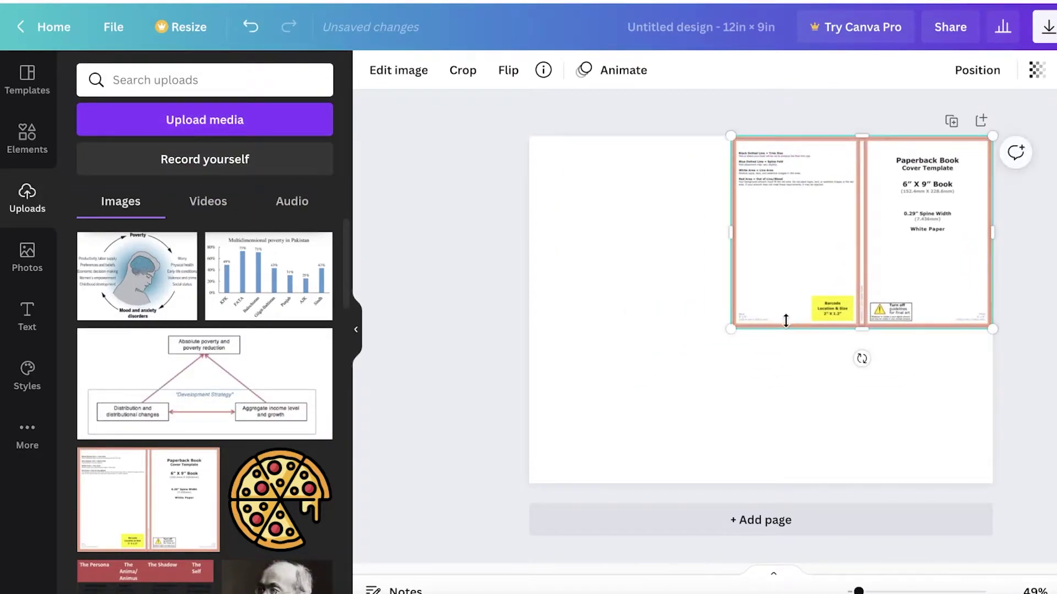
pyautogui.moveTo(730, 334); pyautogui.dragTo(500, 440)
pyautogui.click(1045, 292)
pyautogui.click(972, 410)
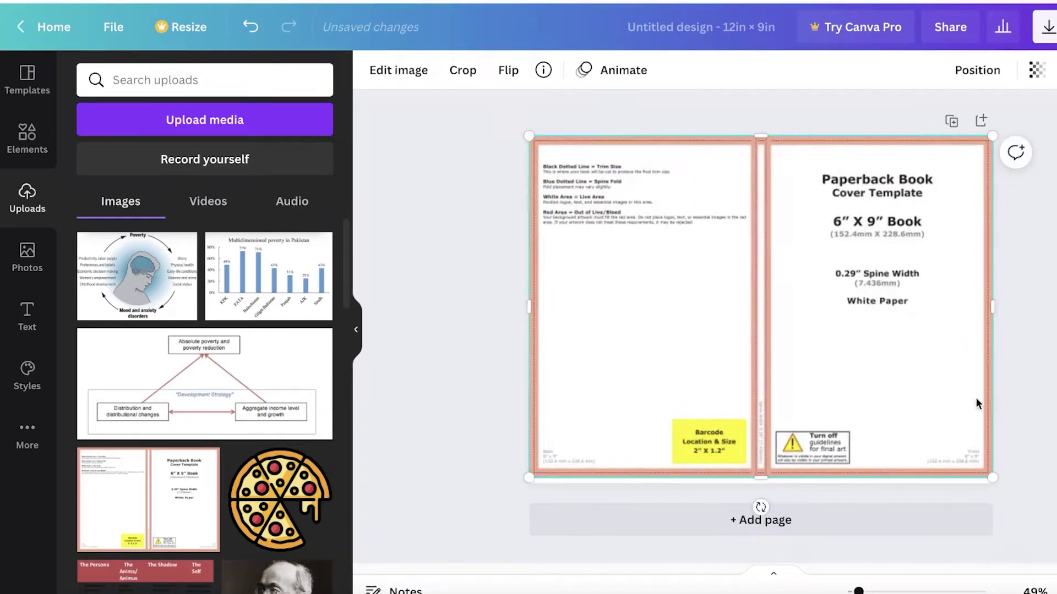
pyautogui.moveTo(993, 478); pyautogui.dragTo(1003, 485)
pyautogui.moveTo(909, 431); pyautogui.dragTo(904, 430)
pyautogui.click(762, 550)
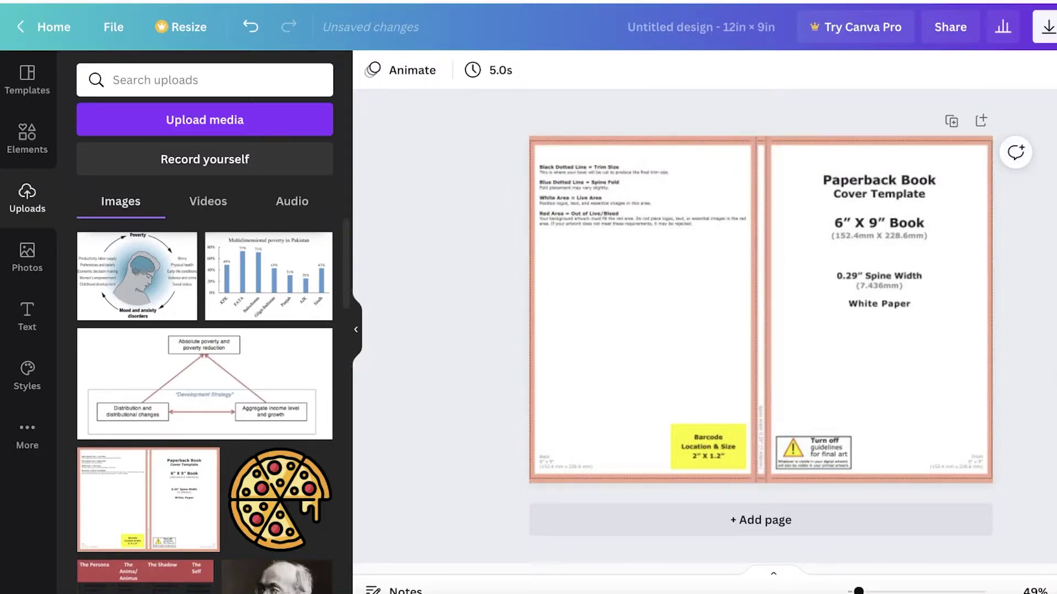
# - Fade the cover template image by setting its transparency to about 41
pyautogui.click(874, 282)
pyautogui.click(1028, 69)
pyautogui.moveTo(969, 118); pyautogui.dragTo(913, 118)
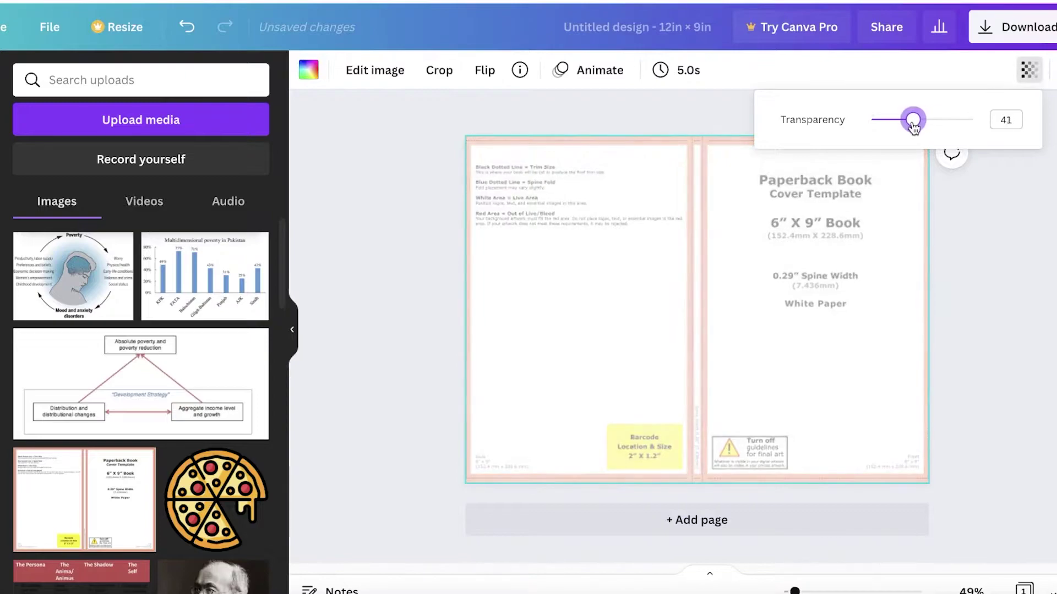
pyautogui.click(972, 264)
# - Search the elements for "painting" and place the blue and yellow starry night picture over the cover template
pyautogui.click(0, 137)
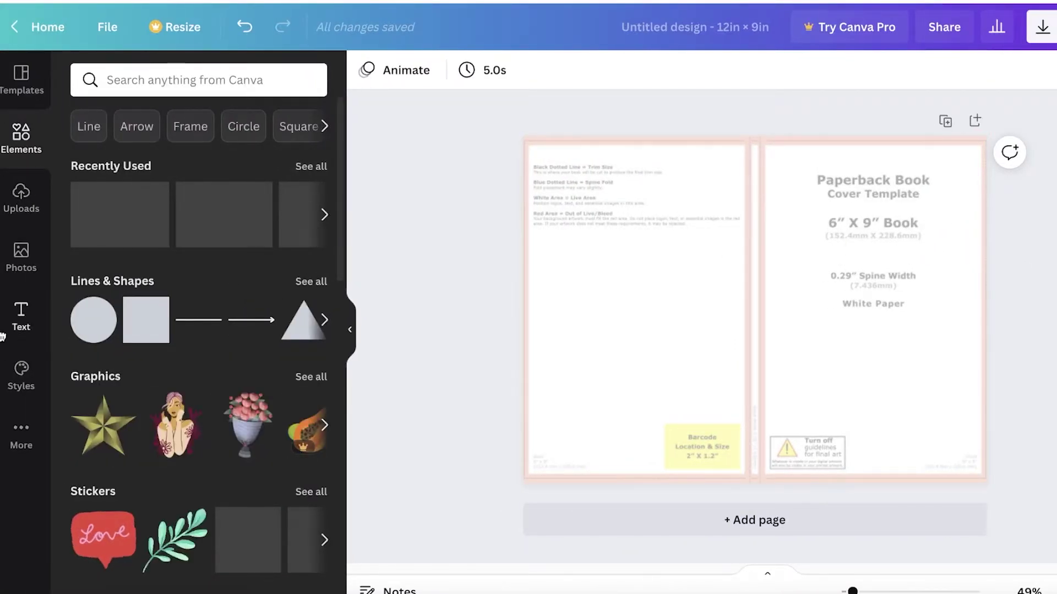
pyautogui.click(168, 82)
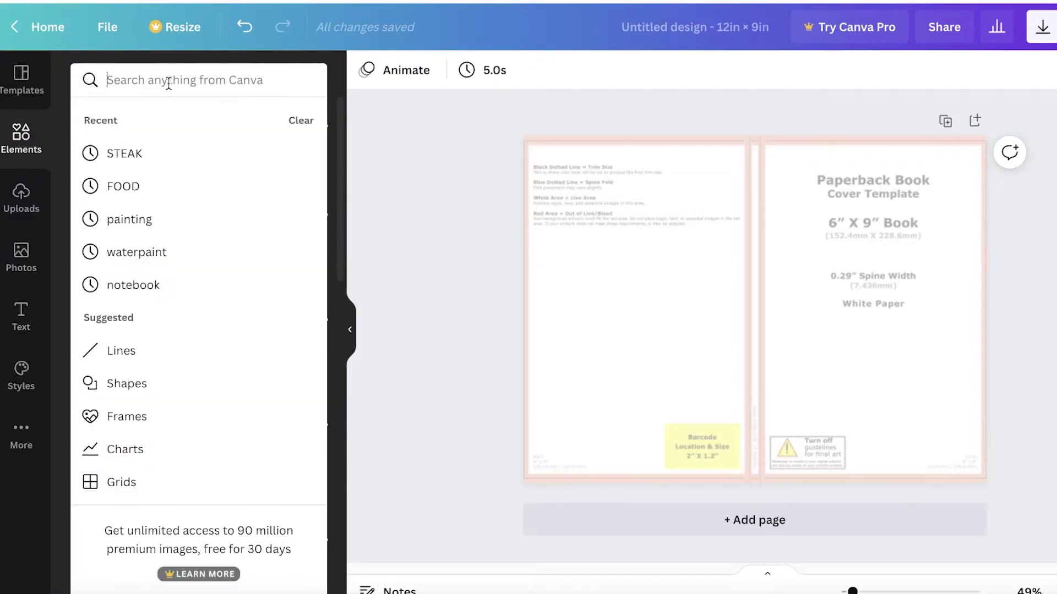
pyautogui.click(122, 214)
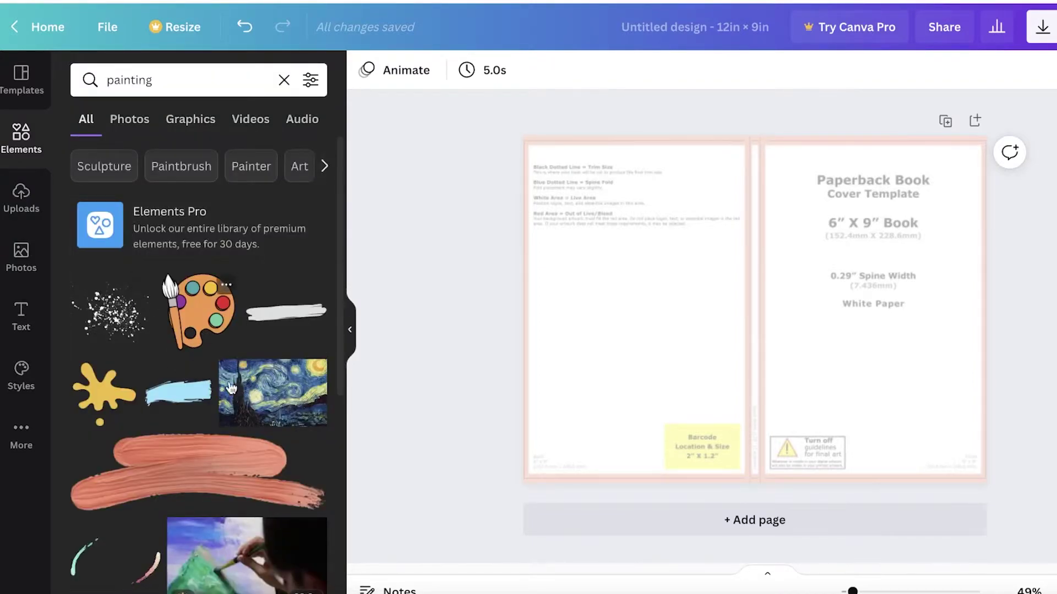
pyautogui.click(219, 367)
pyautogui.moveTo(758, 366); pyautogui.dragTo(751, 308)
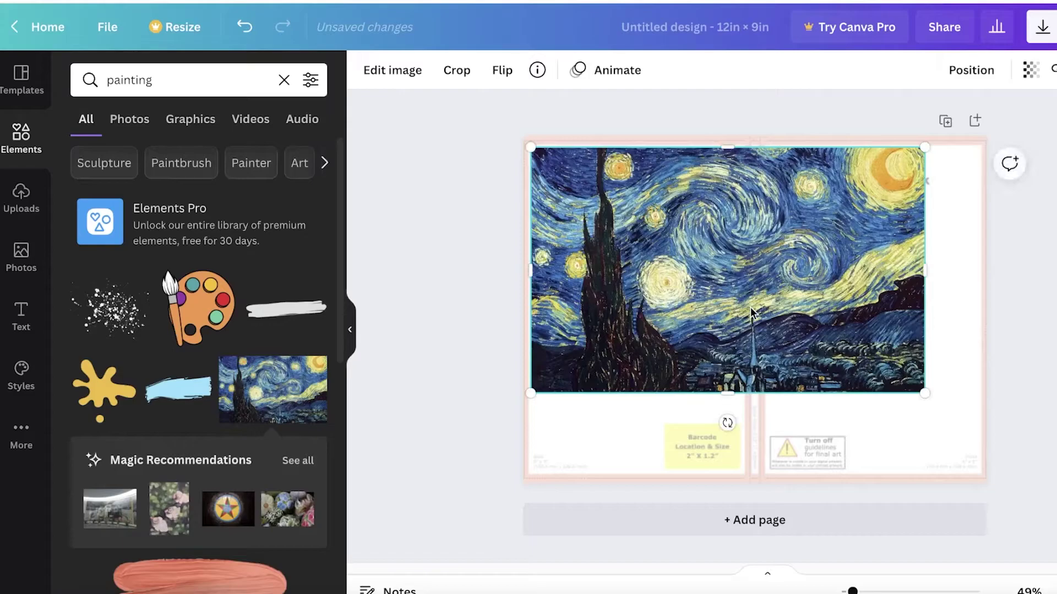
# - Flip the starry night picture horizontally
pyautogui.rightClick(751, 307)
pyautogui.click(503, 71)
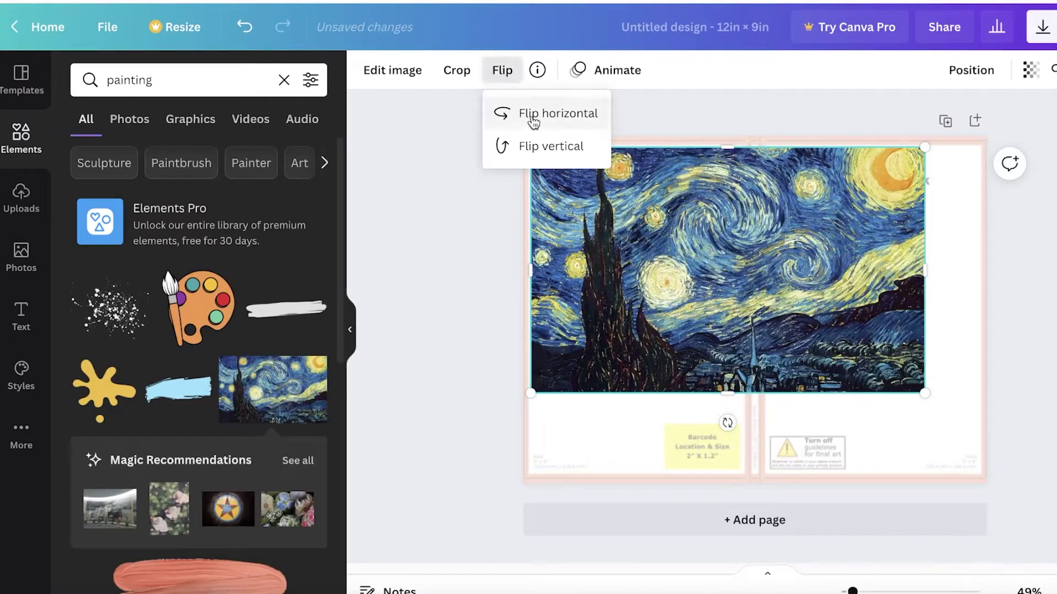
pyautogui.click(503, 110)
# - Enlarge and reposition the starry night picture so it covers the whole book cover template
pyautogui.click(664, 248)
pyautogui.moveTo(665, 248); pyautogui.dragTo(726, 236)
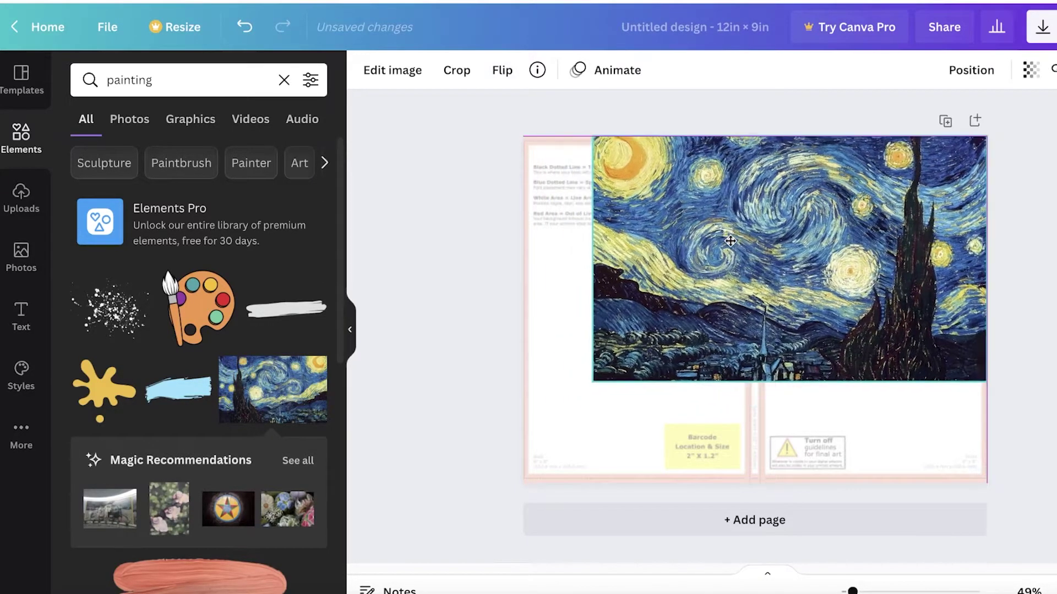
pyautogui.moveTo(591, 380); pyautogui.dragTo(450, 487)
pyautogui.moveTo(649, 346); pyautogui.dragTo(674, 348)
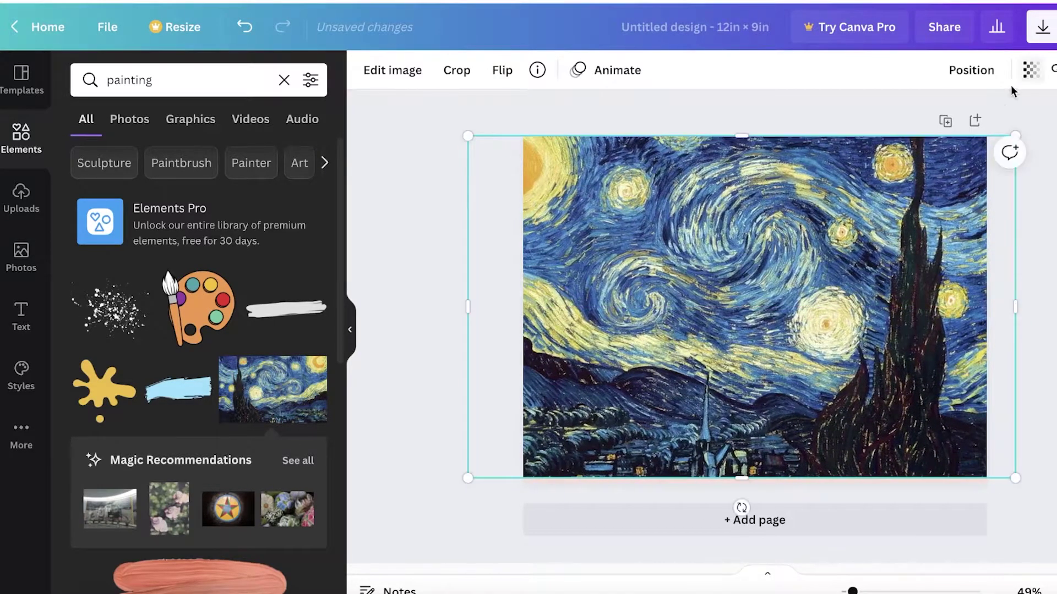
# - Make the starry night picture semi-transparent so the template guides underneath show through
pyautogui.click(1031, 70)
pyautogui.moveTo(974, 119); pyautogui.dragTo(909, 119)
pyautogui.click(1030, 220)
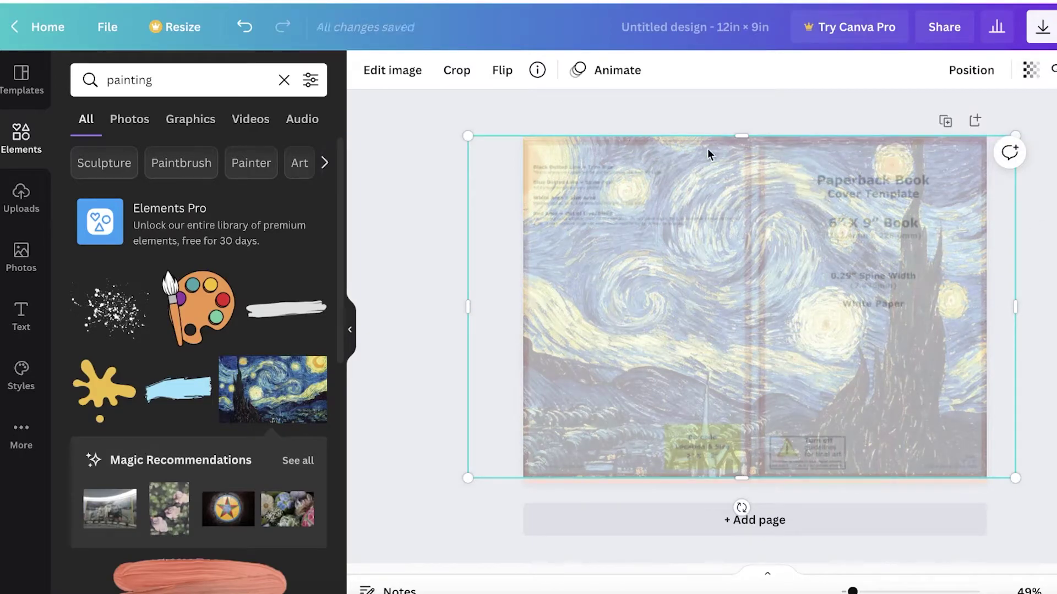
pyautogui.click(1048, 244)
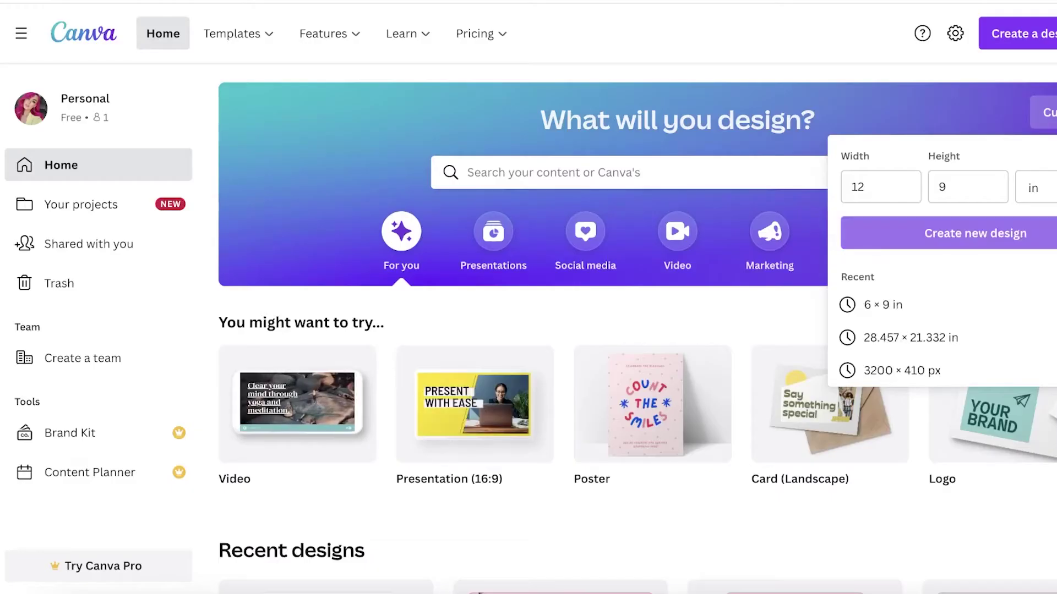
# - Back on the Canva home page, dismiss the custom size settings and search the templates for magazine covers
pyautogui.press('Escape')
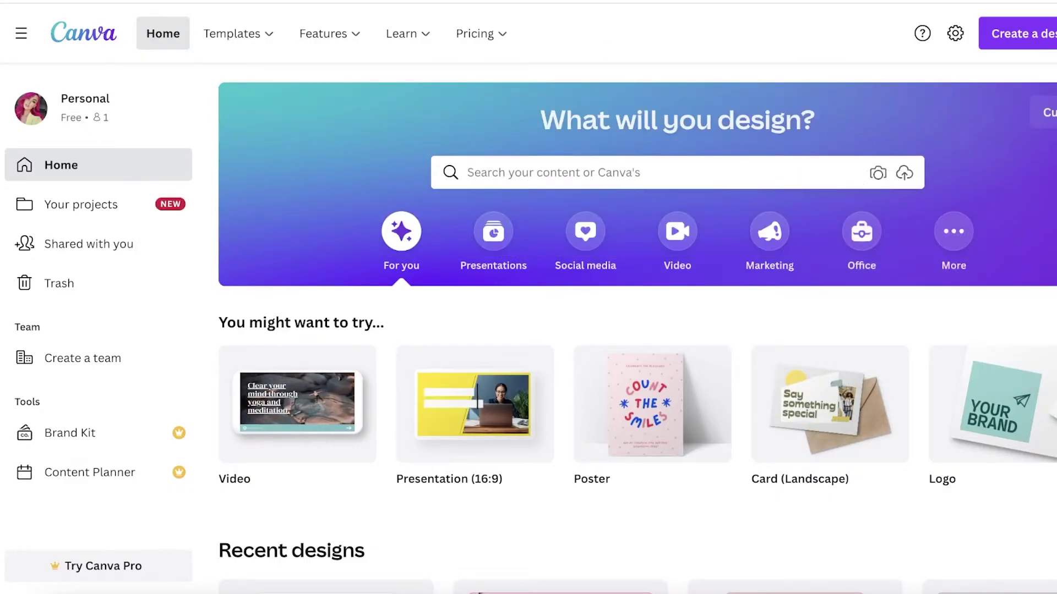
pyautogui.click(605, 177)
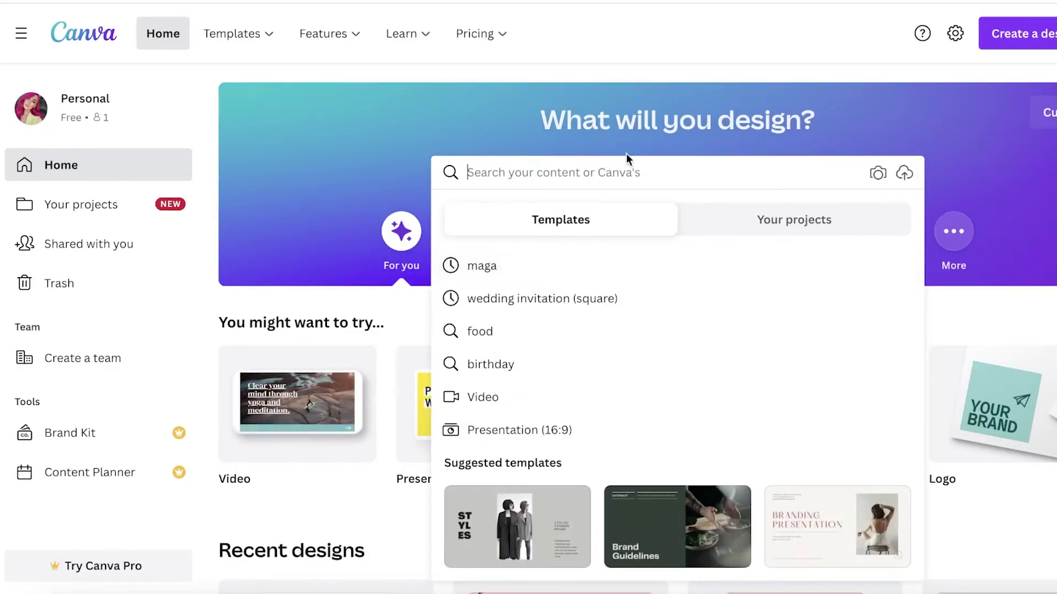
pyautogui.write('maga')
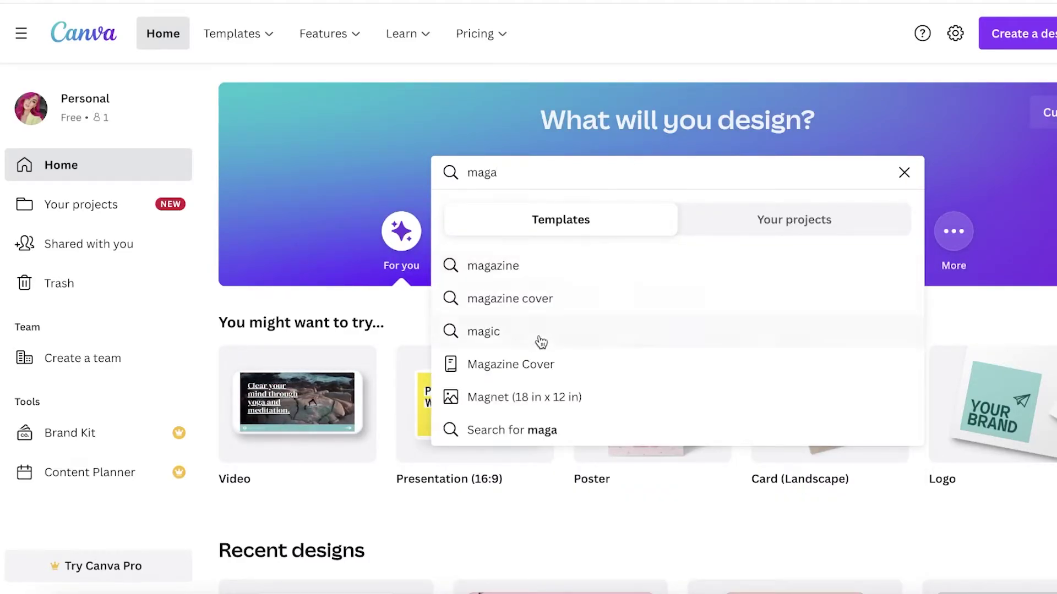
pyautogui.click(534, 363)
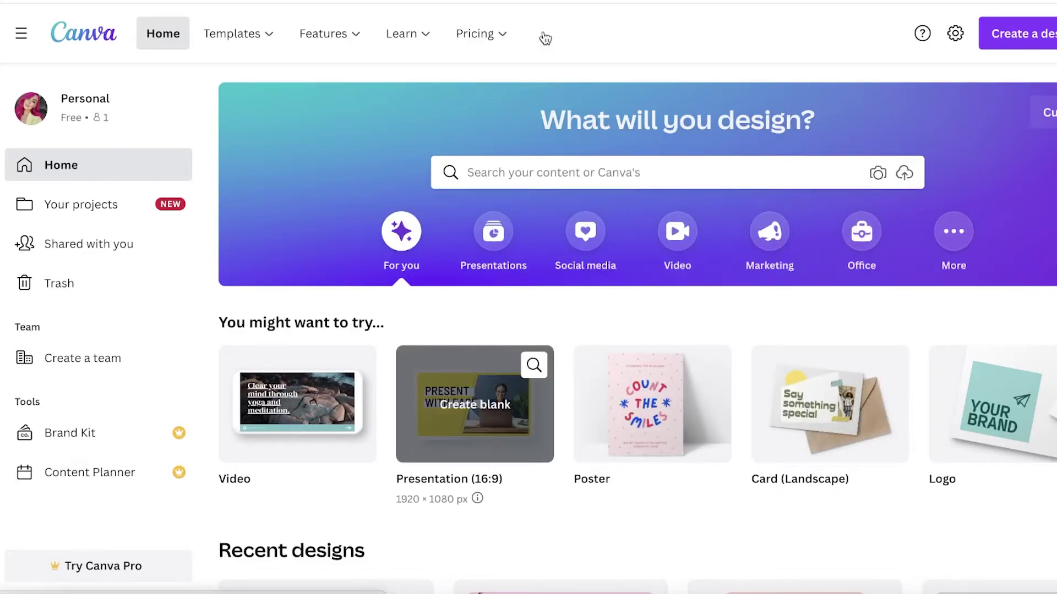
# - Browse the magazine cover templates and return to the Canva home page
pyautogui.scroll(-6, 843, 307)
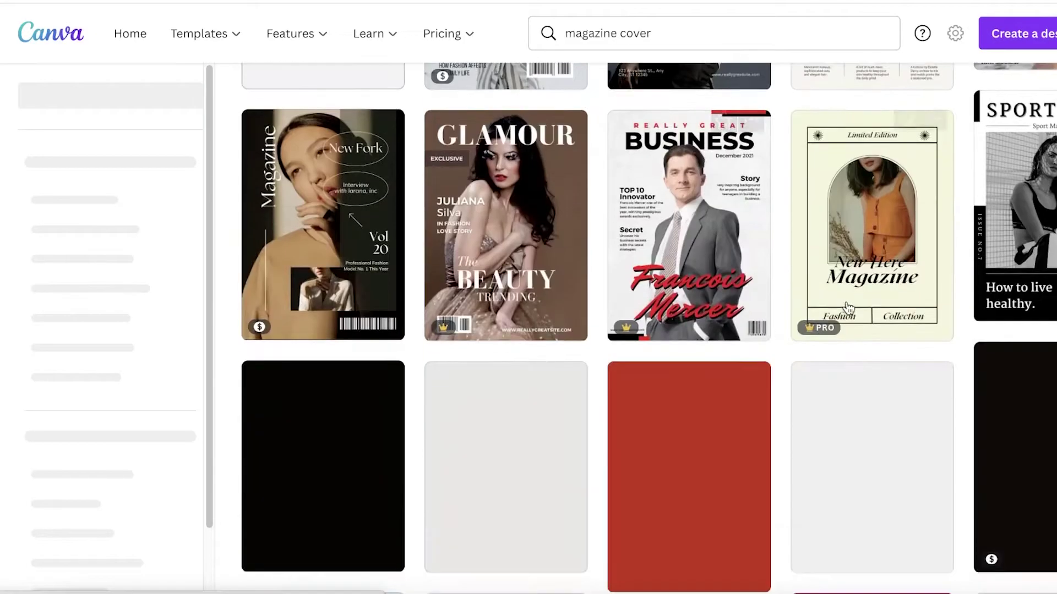
pyautogui.scroll(-5, 701, 242)
pyautogui.scroll(-2, 656, 201)
pyautogui.scroll(-8, 629, 277)
pyautogui.scroll(-5, 466, 302)
pyautogui.scroll(11, 466, 302)
pyautogui.scroll(-5, 467, 301)
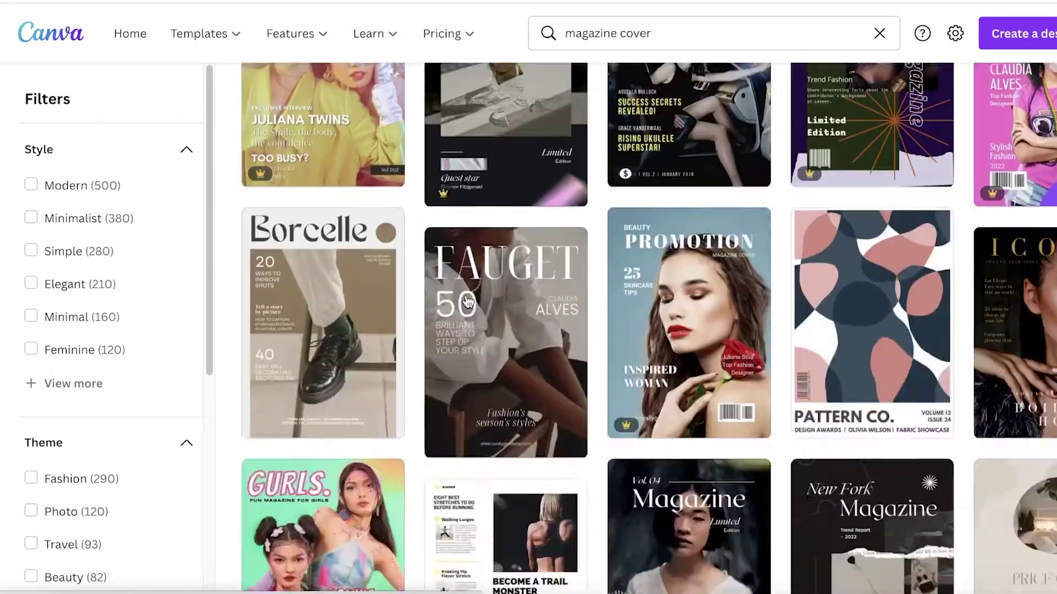
pyautogui.scroll(-5, 524, 239)
pyautogui.scroll(-5, 525, 238)
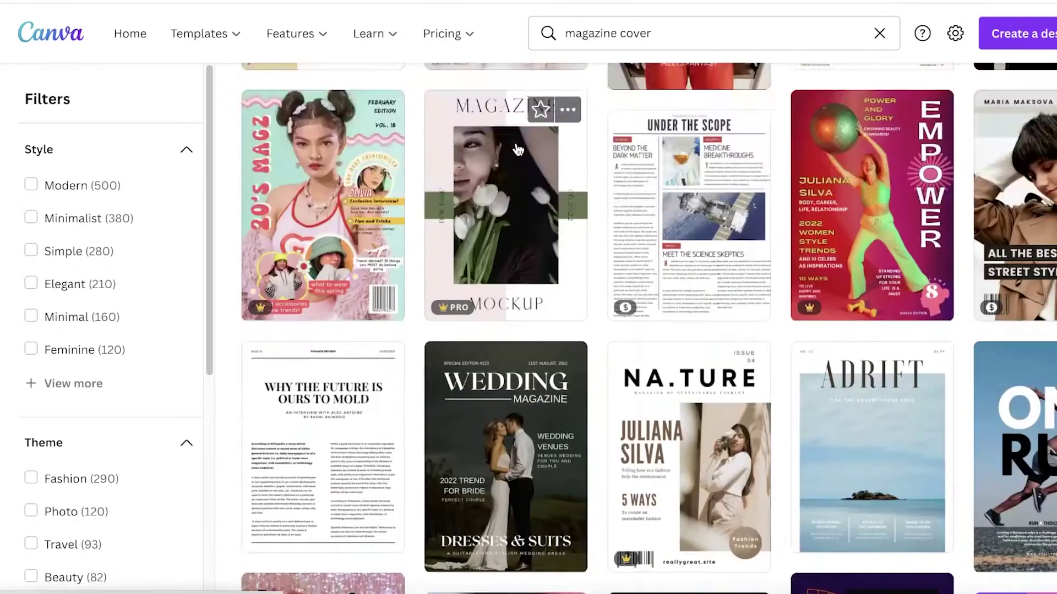
pyautogui.scroll(20, 514, 146)
pyautogui.click(51, 43)
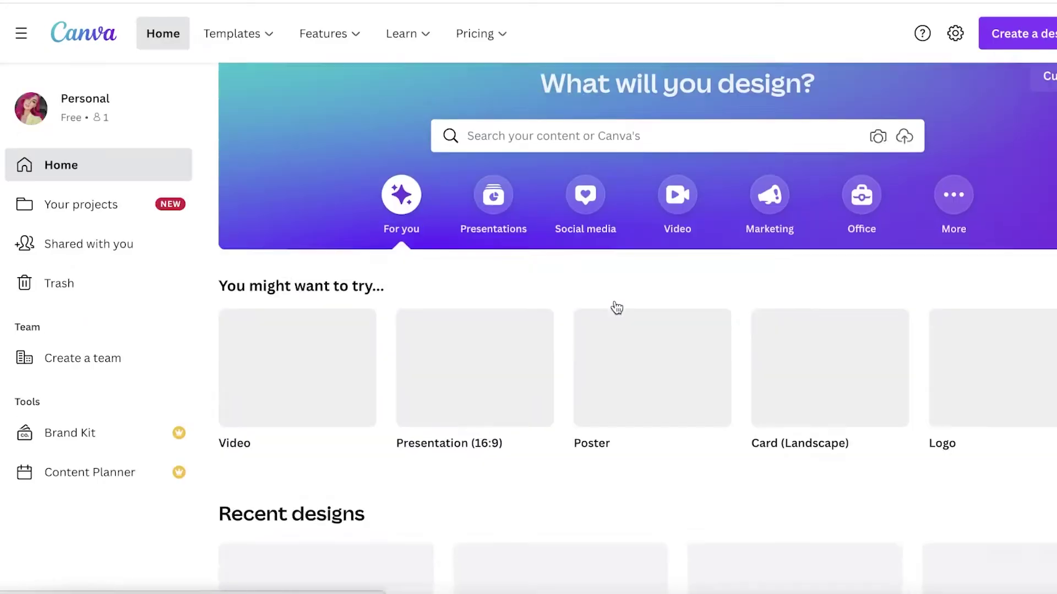
# - Open the recent Nordic Nature Travel Magazine design and look through its recipe book cover, contents and chapter pages
pyautogui.scroll(-5, 613, 307)
pyautogui.click(515, 253)
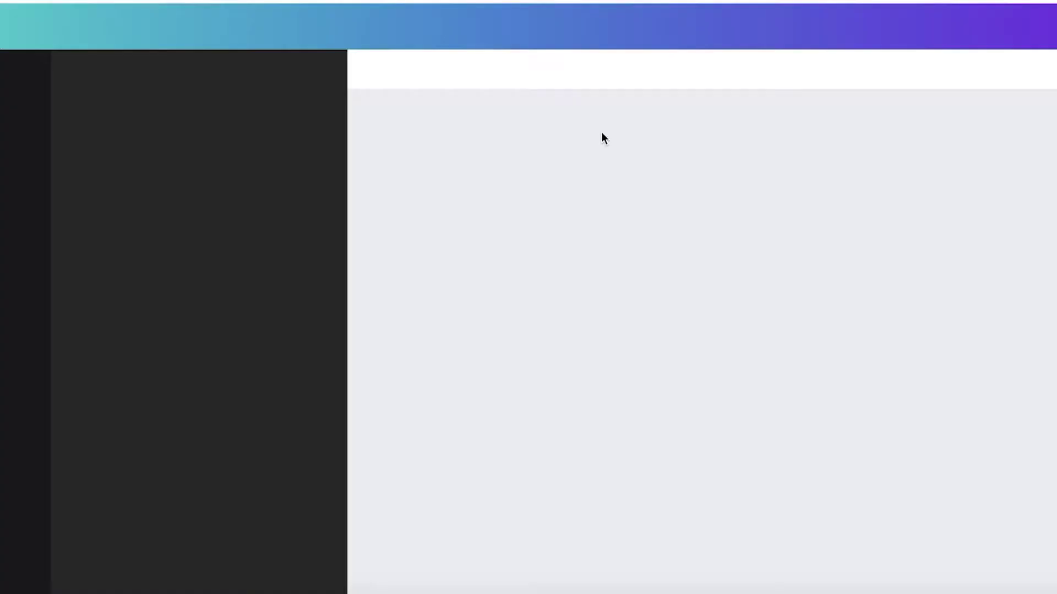
pyautogui.scroll(-8, 827, 315)
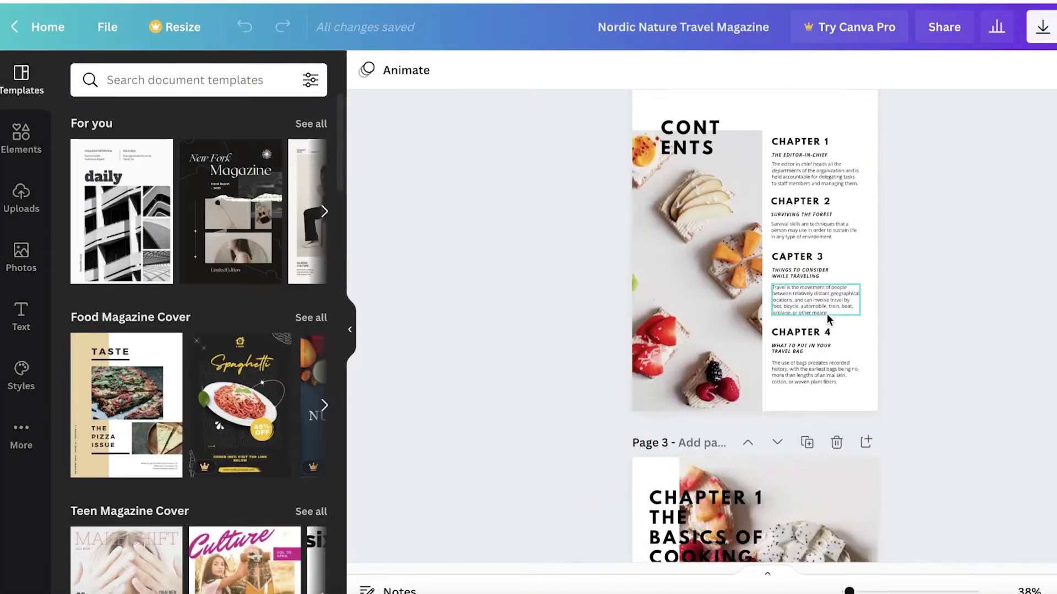
pyautogui.scroll(3, 771, 177)
pyautogui.scroll(5, 771, 177)
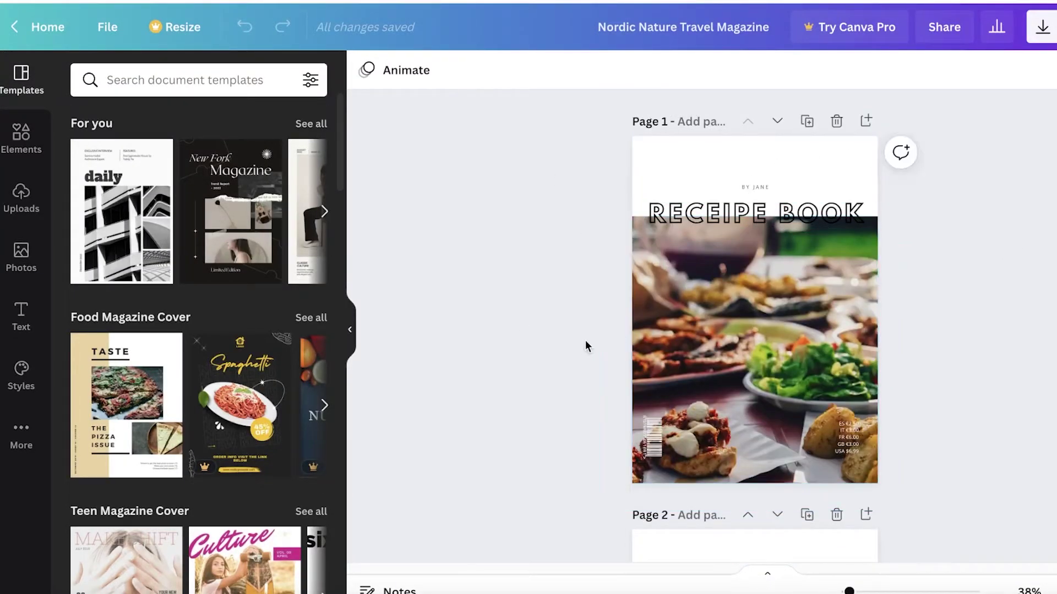
pyautogui.scroll(-10, 761, 217)
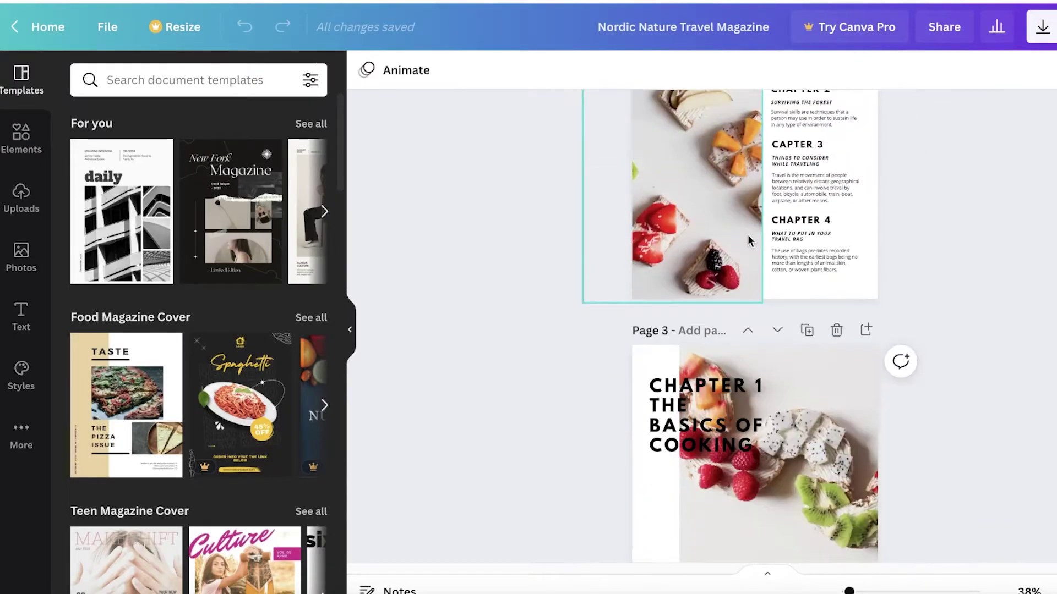
pyautogui.scroll(-3, 745, 352)
pyautogui.scroll(-5, 732, 375)
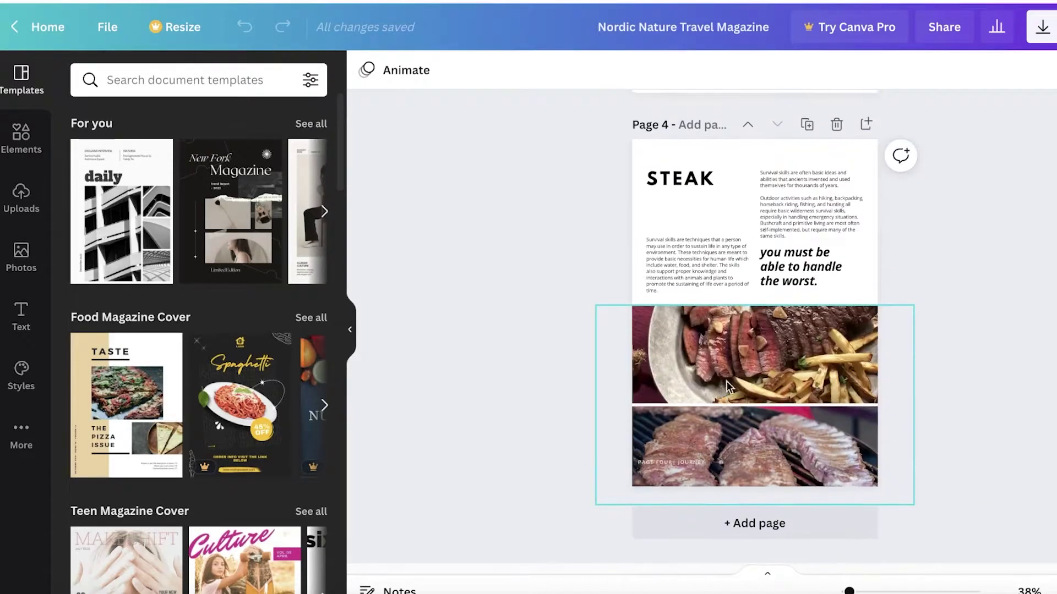
pyautogui.scroll(15, 947, 234)
# - Back on the Canva home page, repeat the recent template search for "maga" and look at the magazine cover result
pyautogui.scroll(-5, 946, 234)
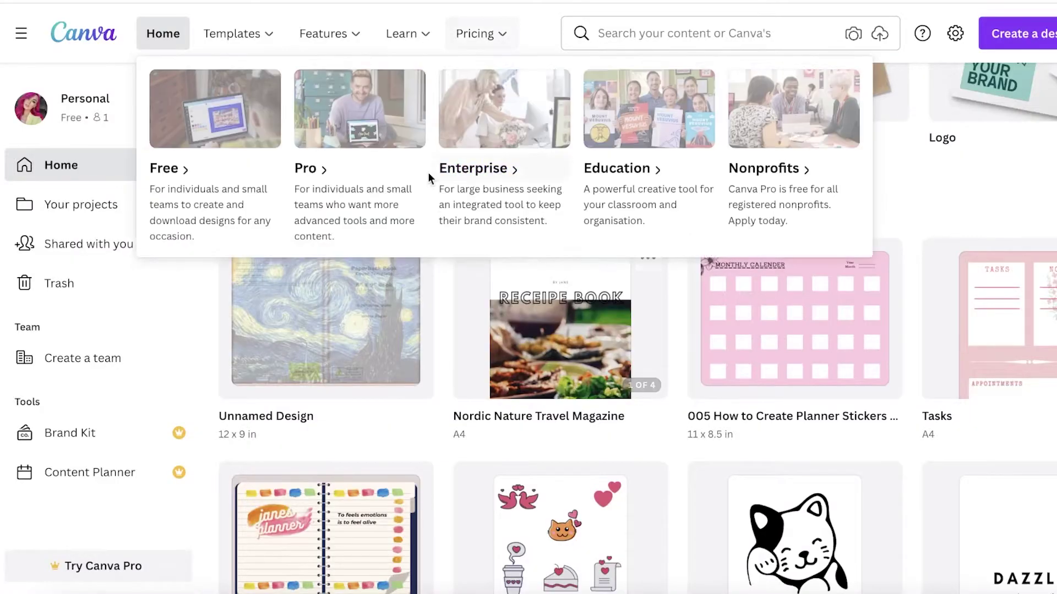
pyautogui.scroll(5, 633, 330)
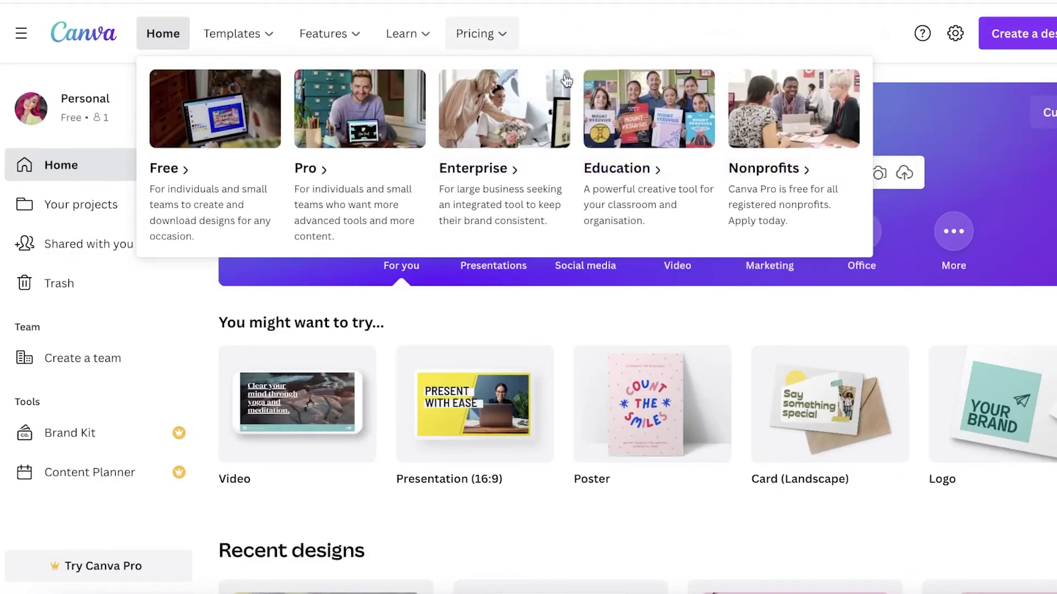
pyautogui.click(538, 144)
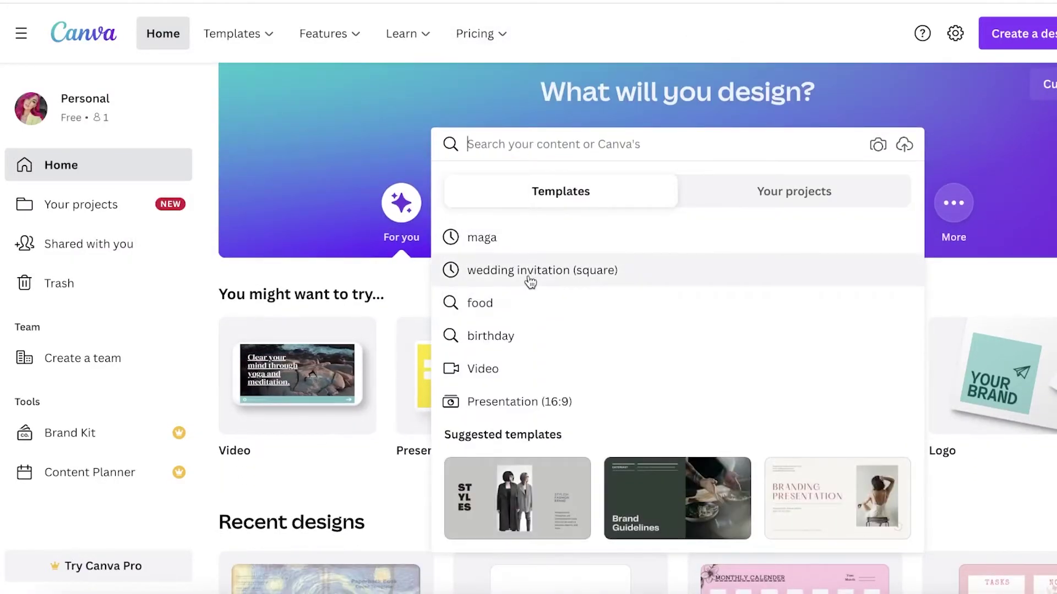
pyautogui.click(532, 233)
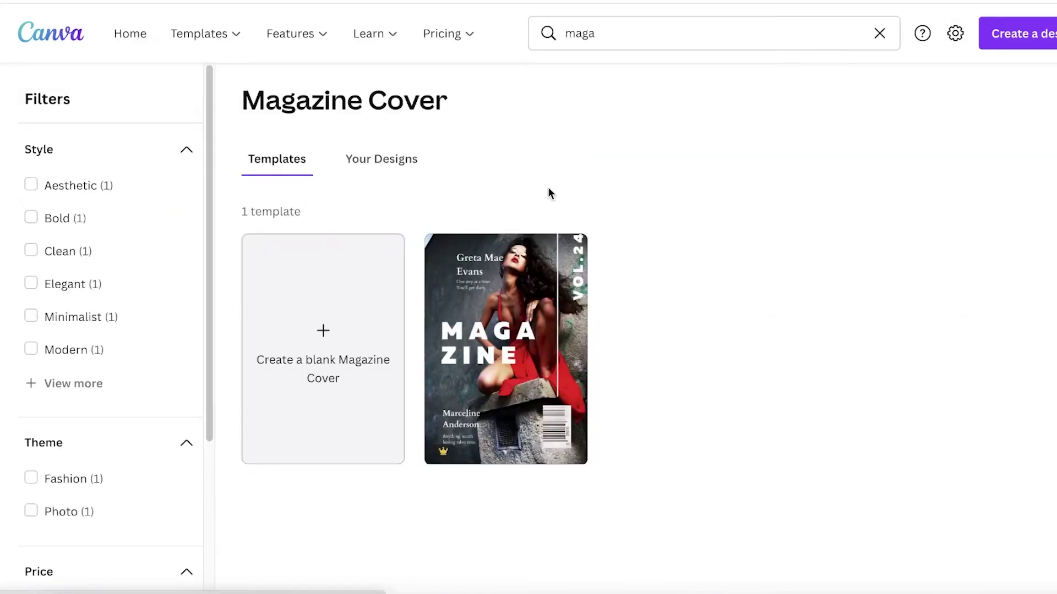
pyautogui.scroll(-1, 553, 228)
pyautogui.click(497, 310)
pyautogui.scroll(-10, 528, 247)
pyautogui.scroll(-10, 649, 300)
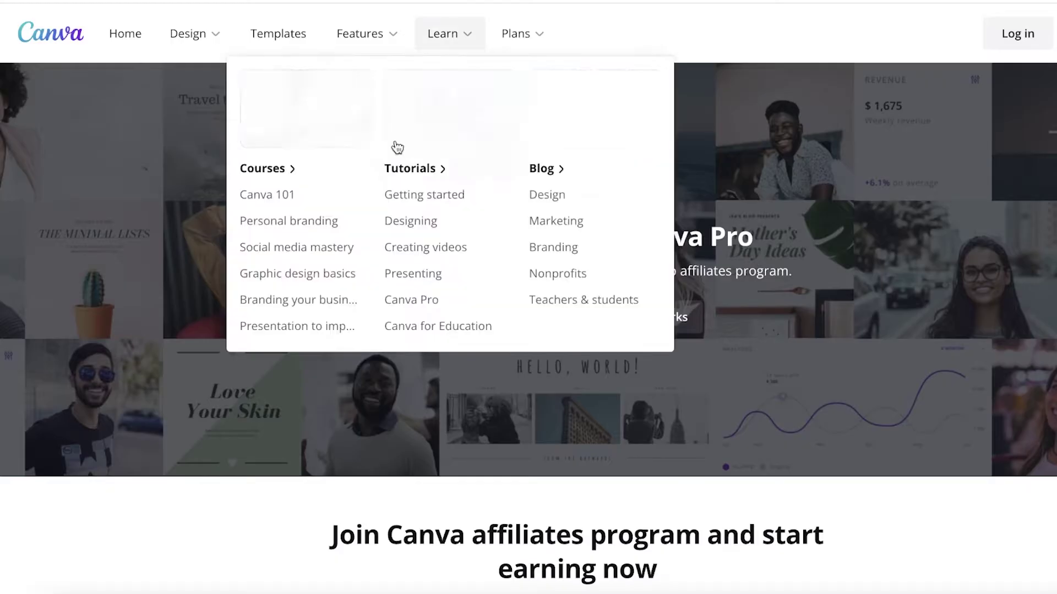
# - Review the Canva affiliates program page and return from the Nordic Nature Travel Magazine design to the home page
pyautogui.scroll(-5, 401, 108)
pyautogui.scroll(5, 573, 253)
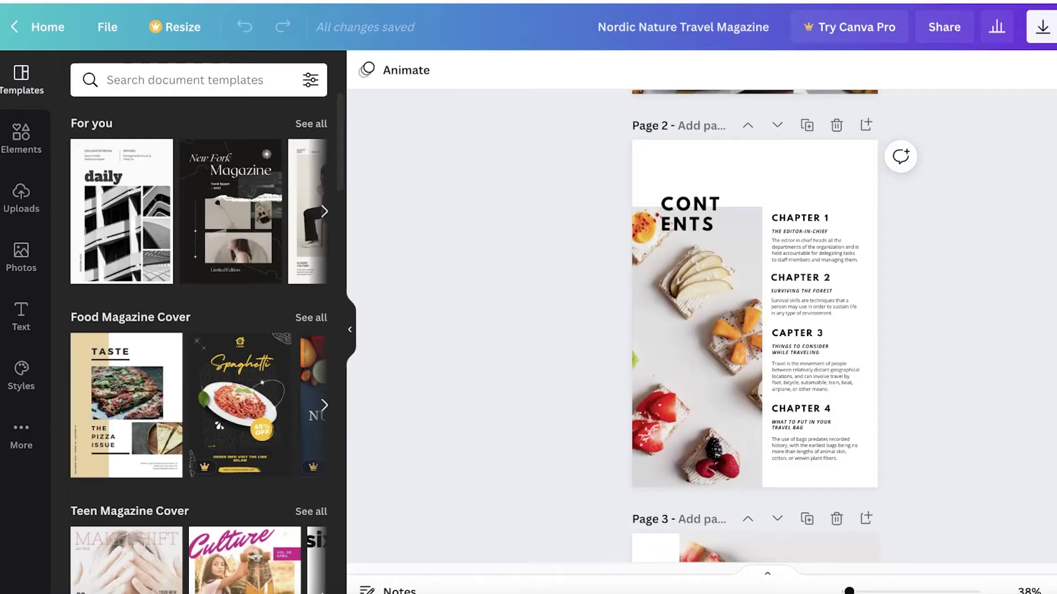
pyautogui.click(39, 27)
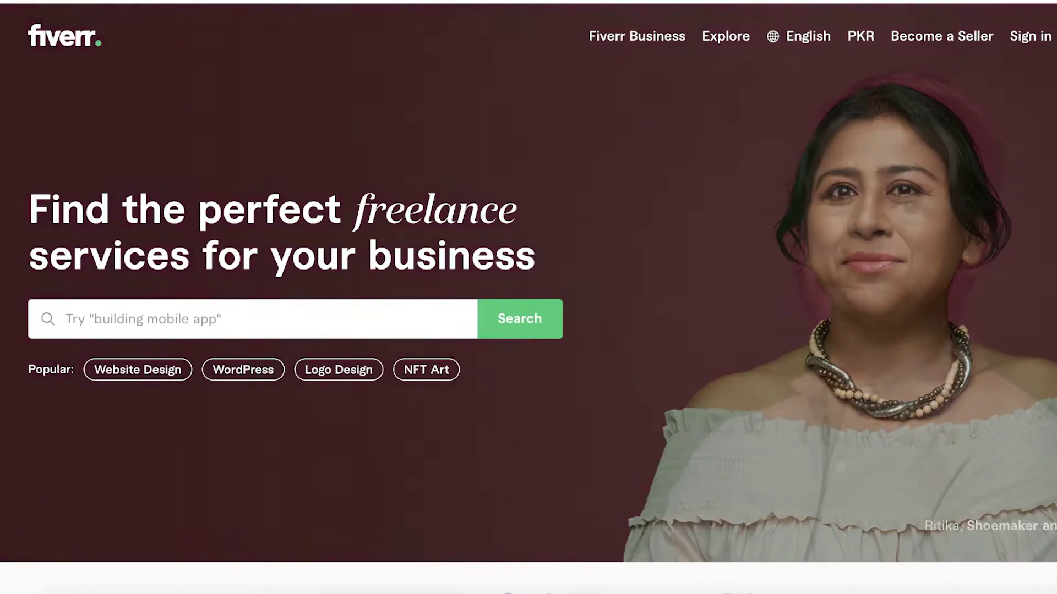
# - Switch to Fiverr, search for logo services and browse the sellers' logo design gigs
pyautogui.click(231, 323)
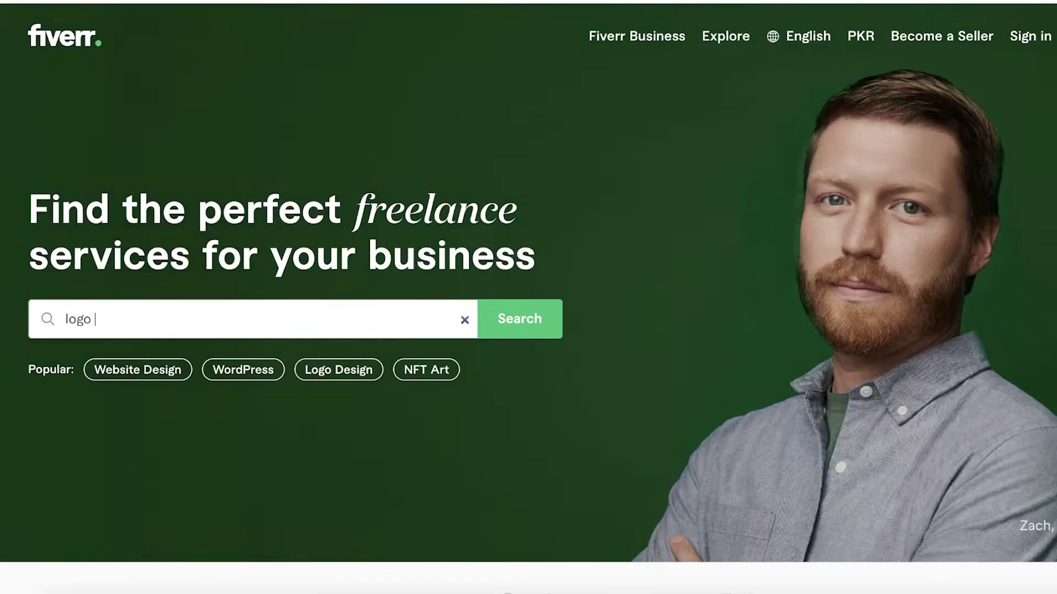
pyautogui.press('Return')
pyautogui.scroll(-5, 374, 206)
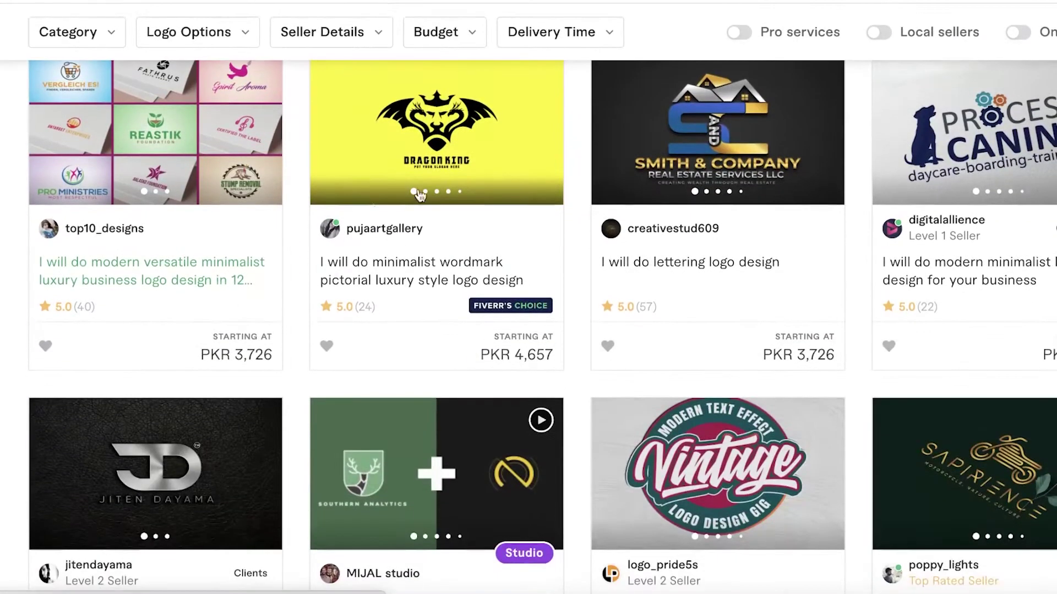
pyautogui.scroll(-10, 473, 281)
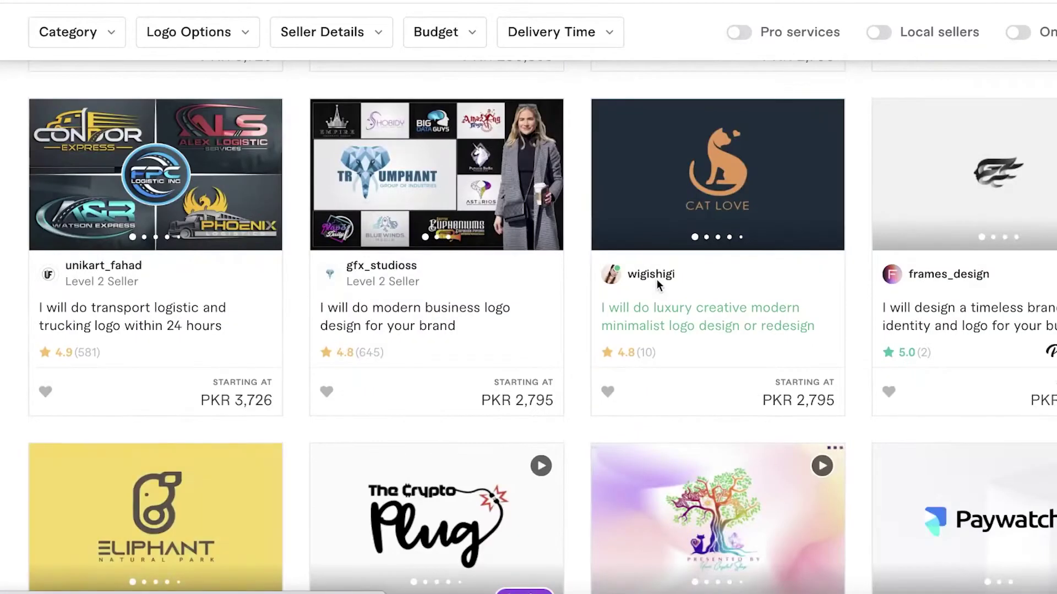
pyautogui.scroll(-10, 656, 279)
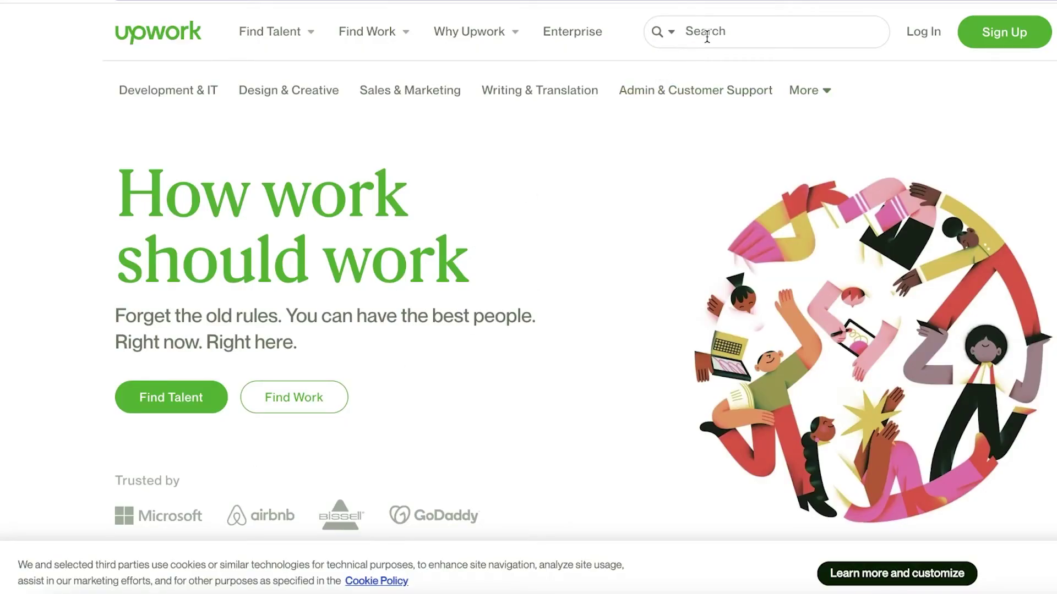
# - Switch to Upwork, search the talent category for "logo", and compare the freelancers' profiles with the Fiverr logo gigs
pyautogui.click(706, 37)
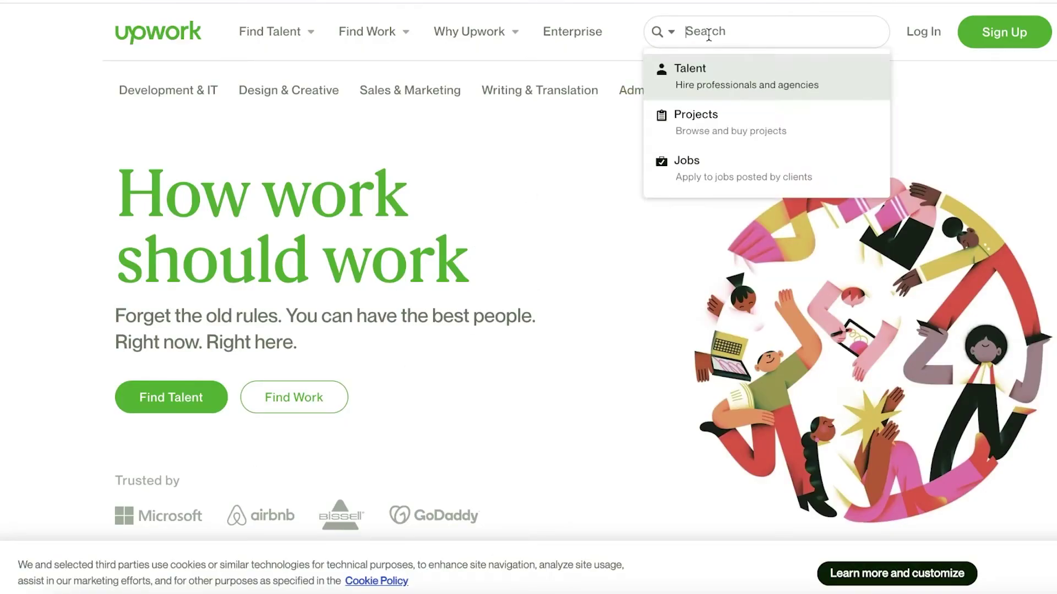
pyautogui.click(747, 85)
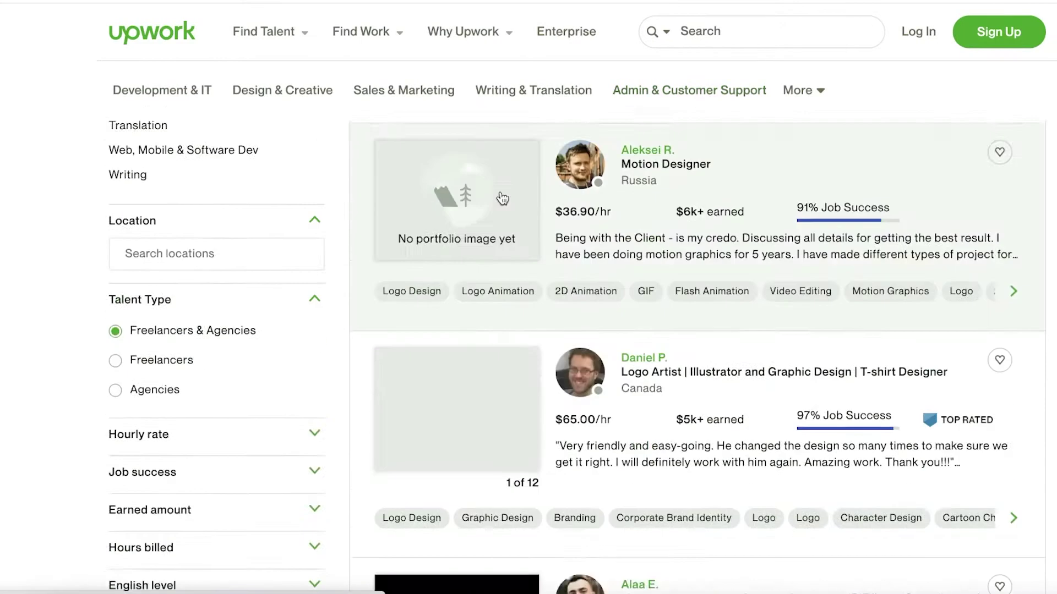
pyautogui.scroll(-10, 644, 282)
pyautogui.scroll(10, 644, 259)
pyautogui.scroll(-2, 650, 261)
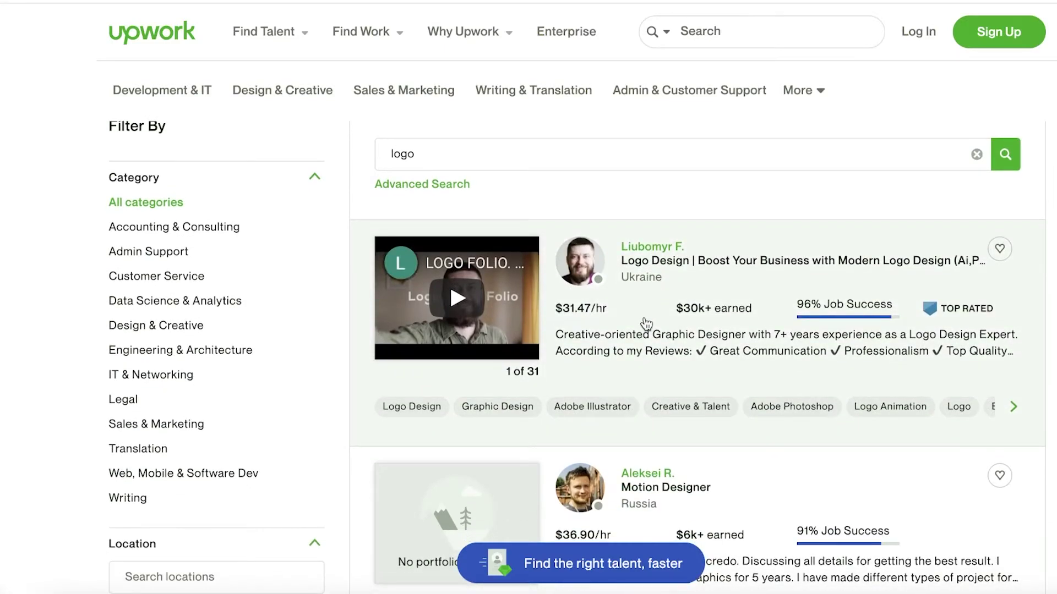
pyautogui.scroll(-1, 628, 310)
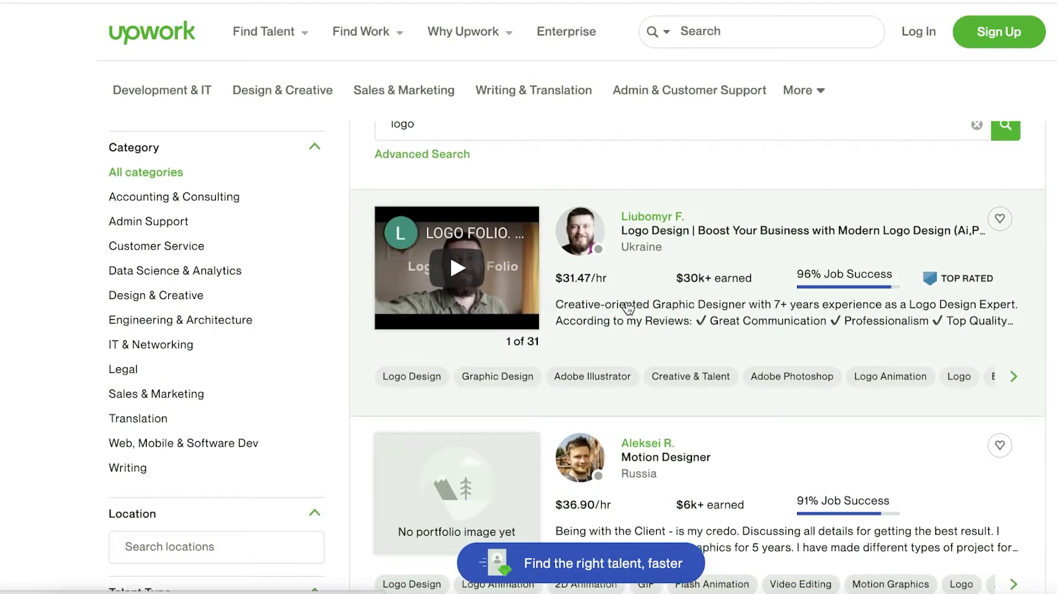
pyautogui.scroll(-5, 628, 309)
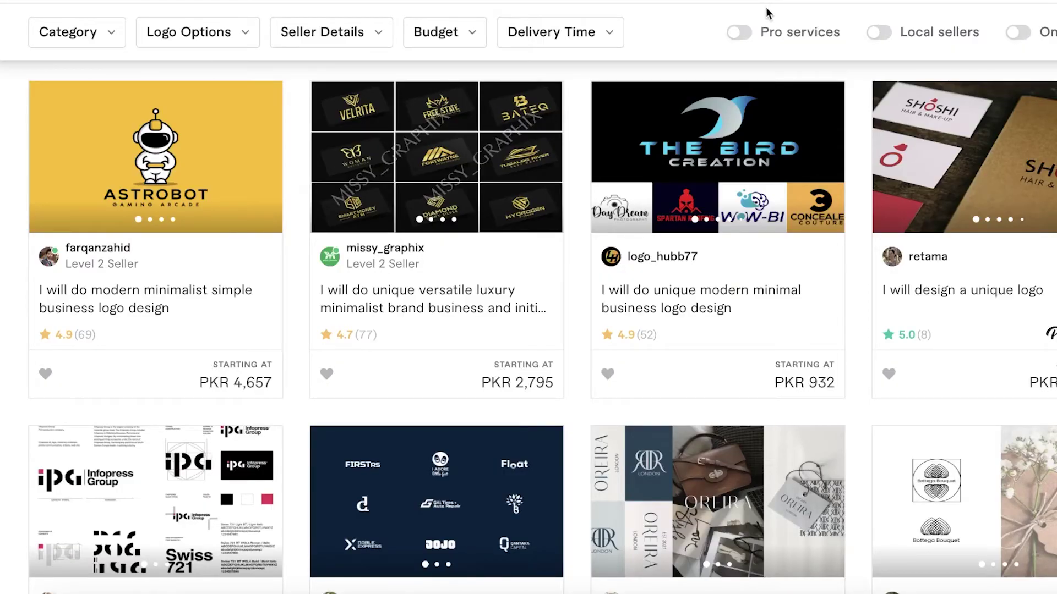
pyautogui.scroll(-10, 371, 299)
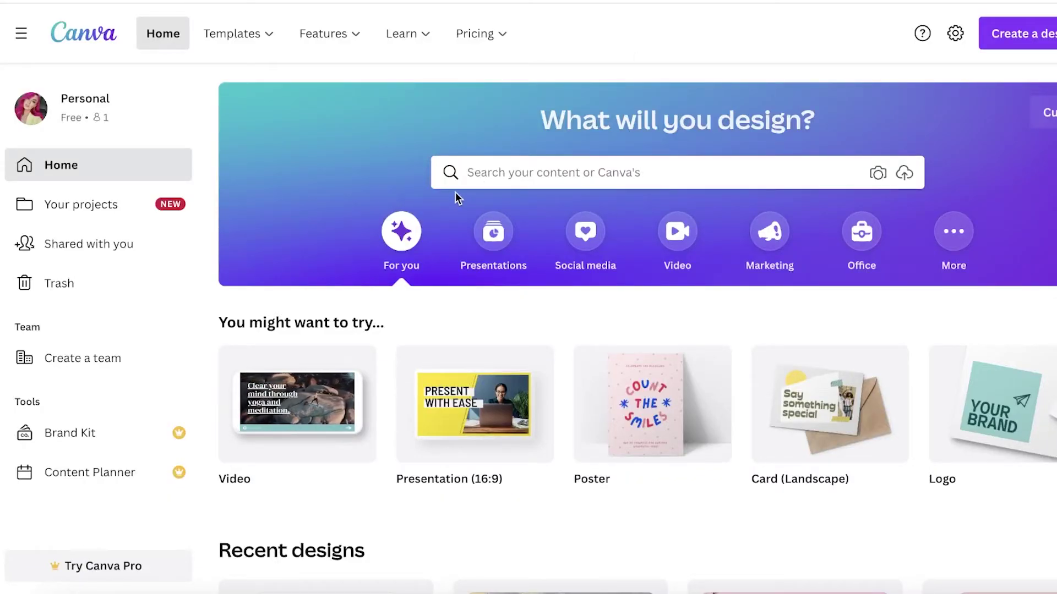
# - Switch back to Canva, search the templates for "logo" and open the purple Selected Goods template
pyautogui.scroll(-3, 576, 167)
pyautogui.scroll(3, 594, 180)
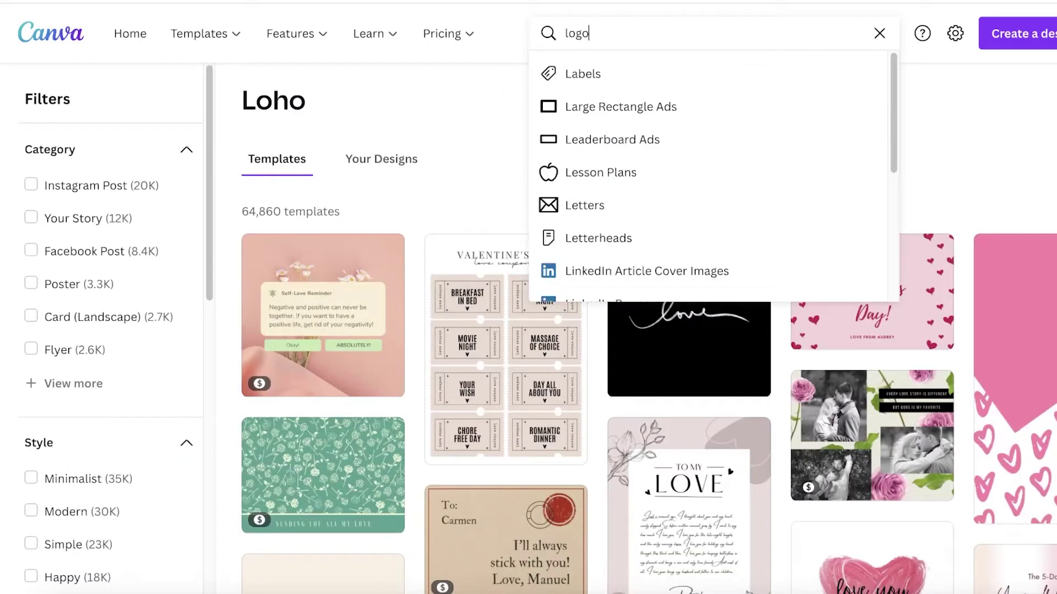
pyautogui.press('Return')
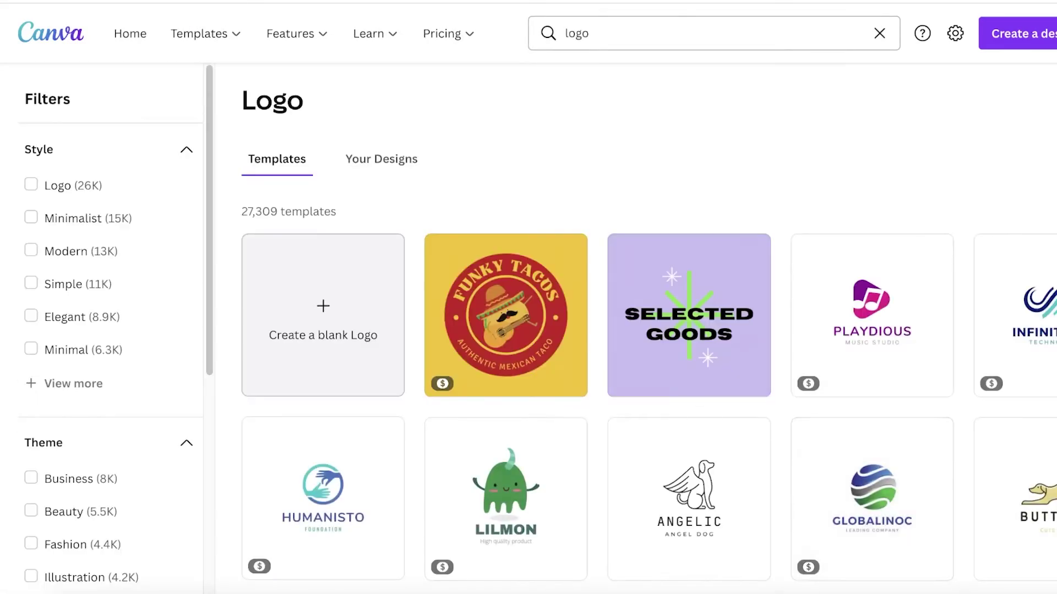
pyautogui.scroll(-1, 888, 172)
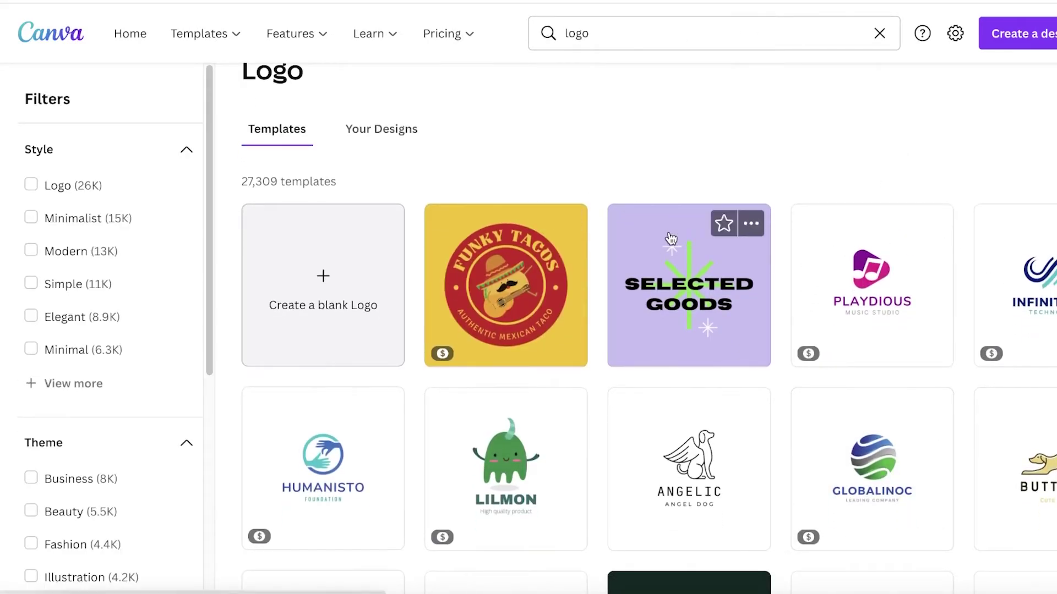
pyautogui.click(660, 300)
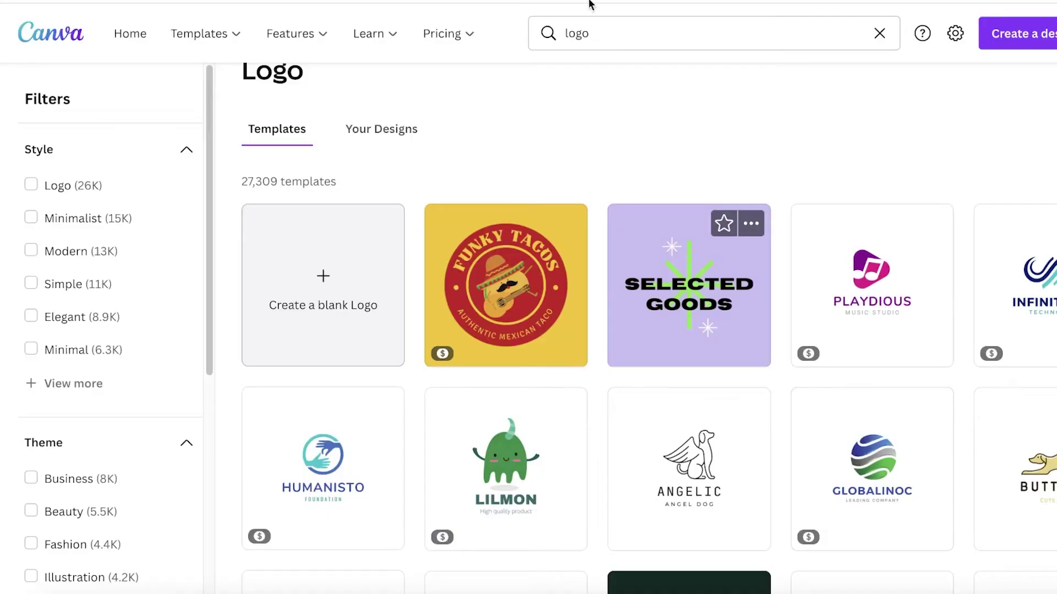
# - Browse the logo templates and create a blank logo design
pyautogui.scroll(-5, 551, 357)
pyautogui.scroll(3, 551, 358)
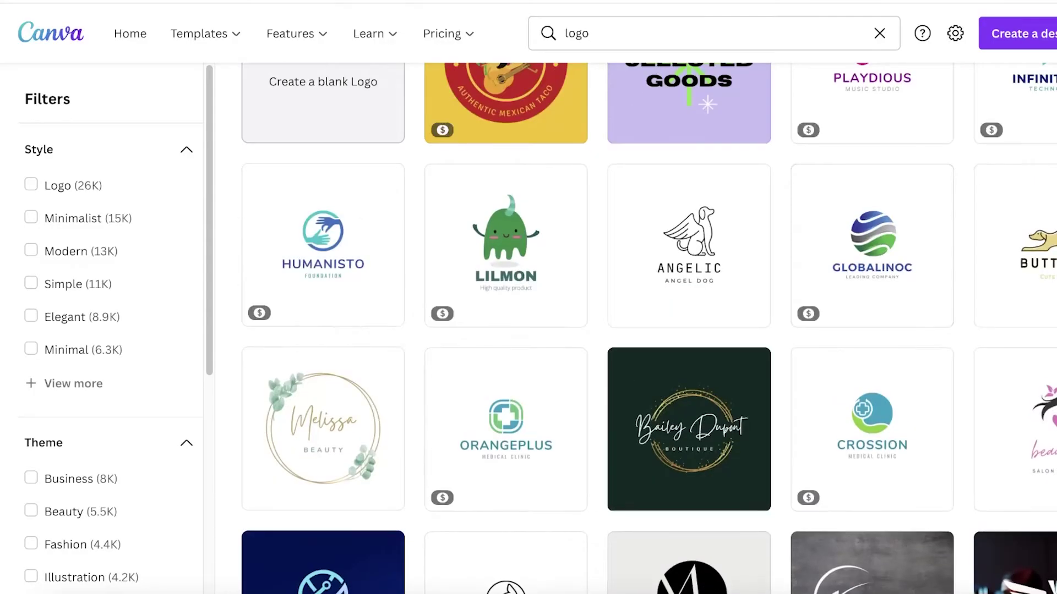
pyautogui.scroll(5, 361, 168)
pyautogui.click(338, 330)
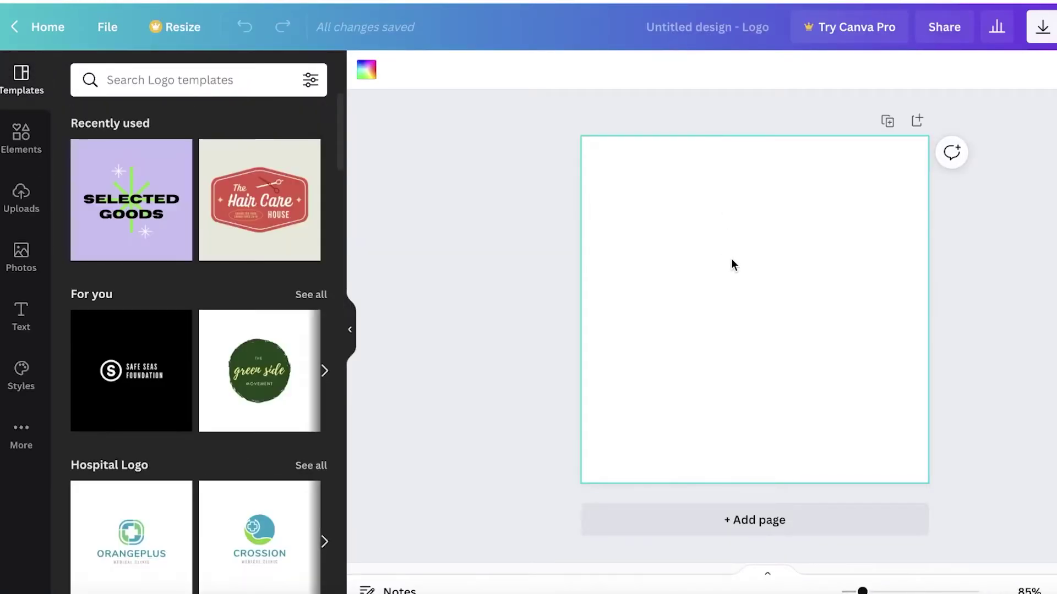
pyautogui.click(192, 88)
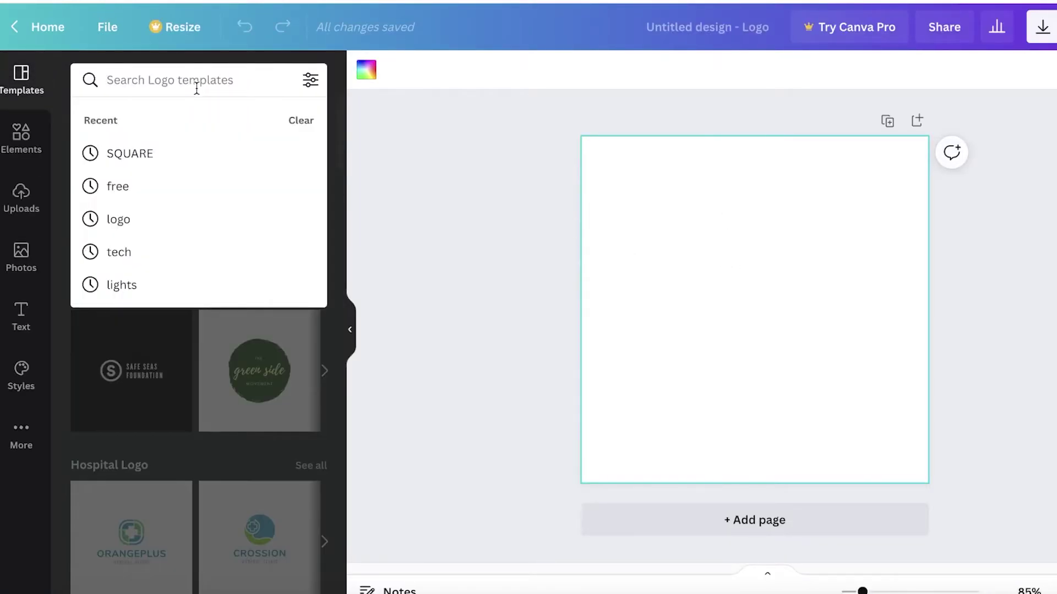
pyautogui.click(371, 73)
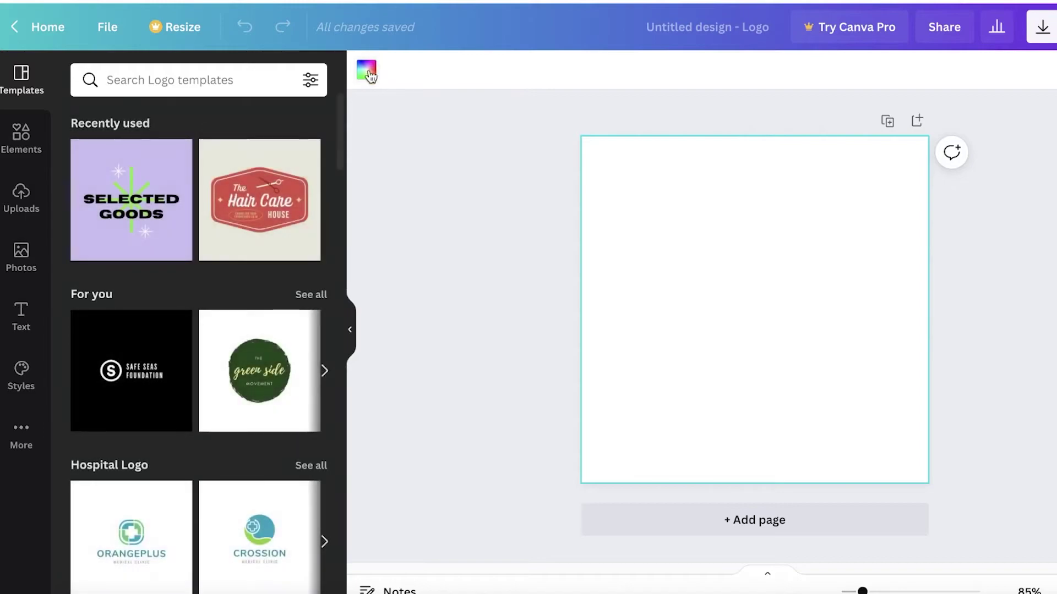
# - Set the blank logo's background to the custom light purple-pink color #E8C5E8
pyautogui.click(368, 73)
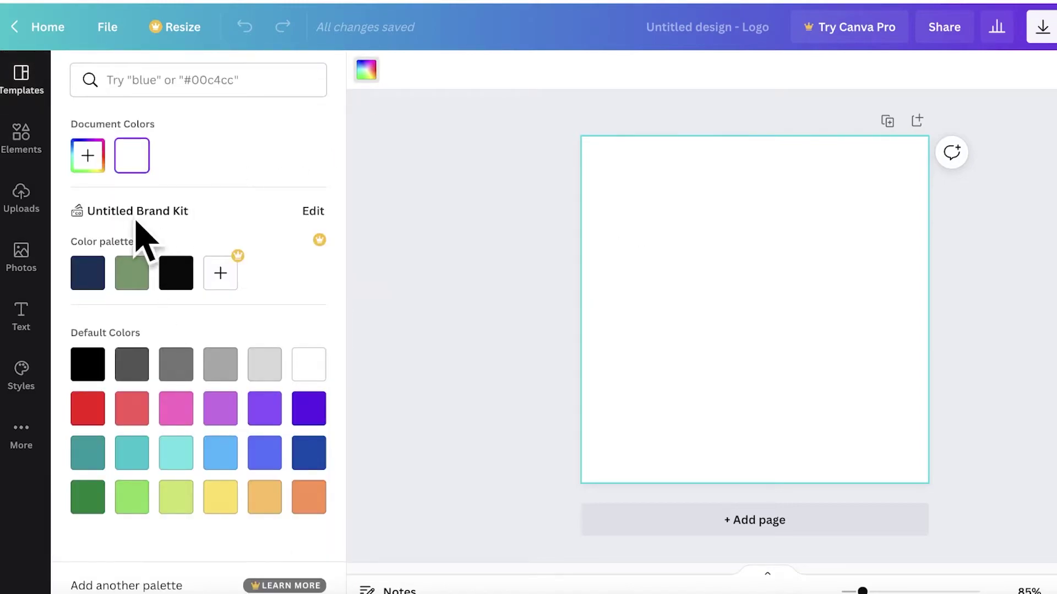
pyautogui.click(88, 155)
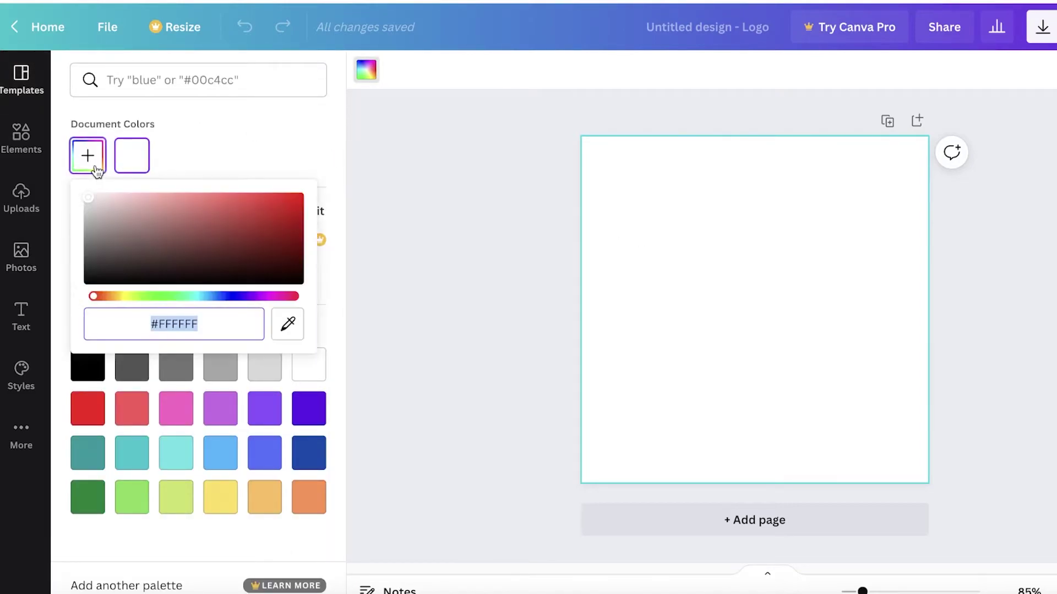
pyautogui.click(129, 231)
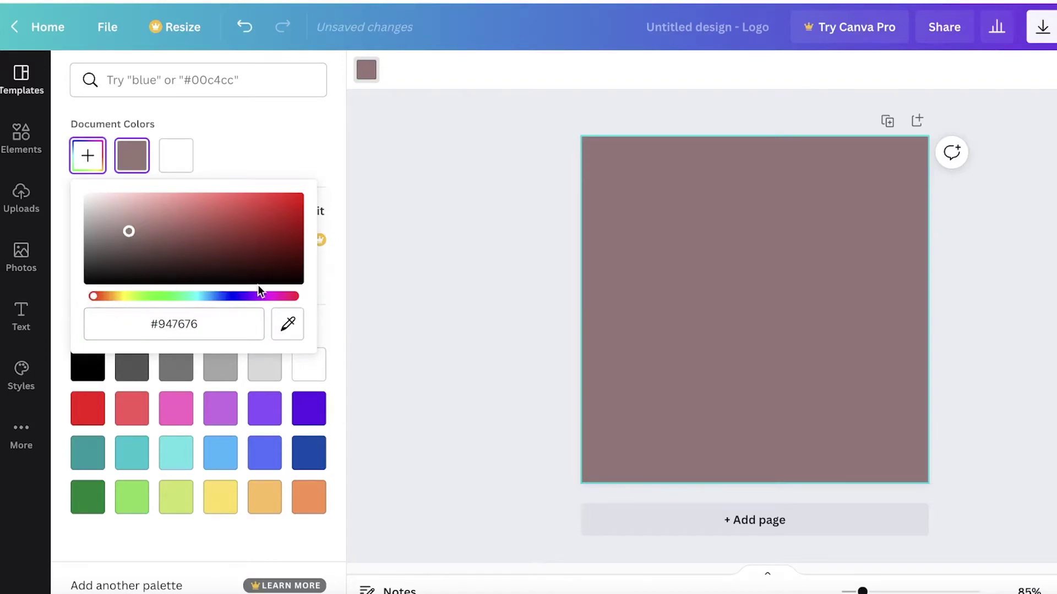
pyautogui.click(117, 201)
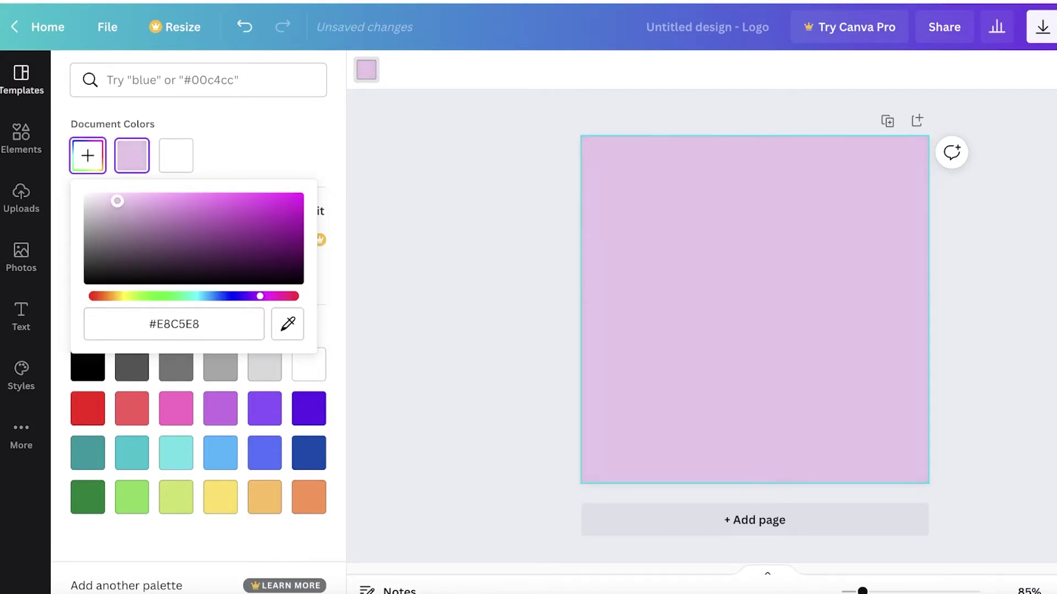
pyautogui.click(474, 286)
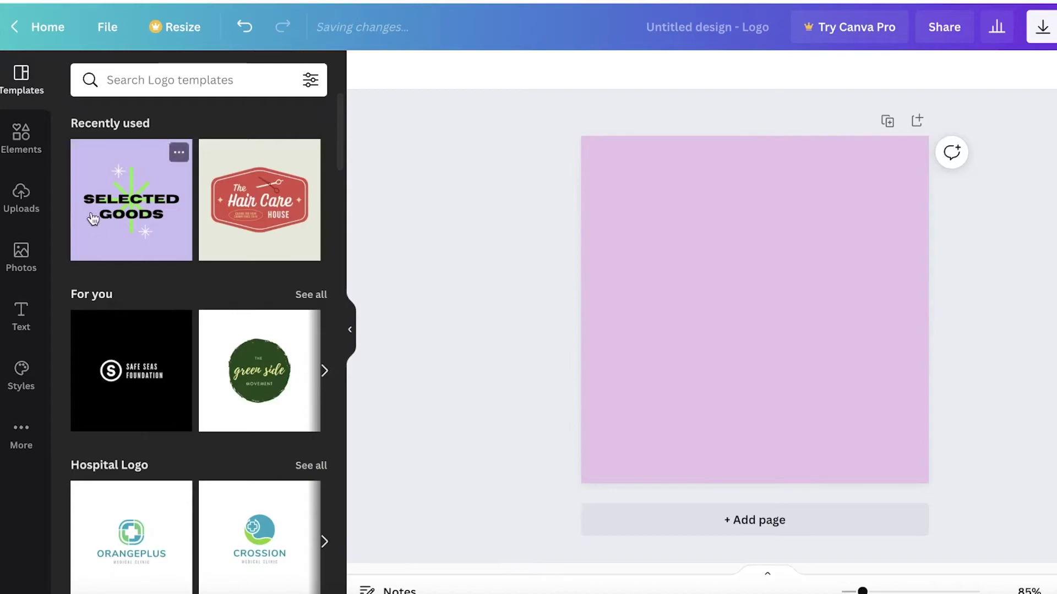
# - Search the elements for "nails" and limit the results to graphics
pyautogui.click(47, 144)
pyautogui.click(200, 81)
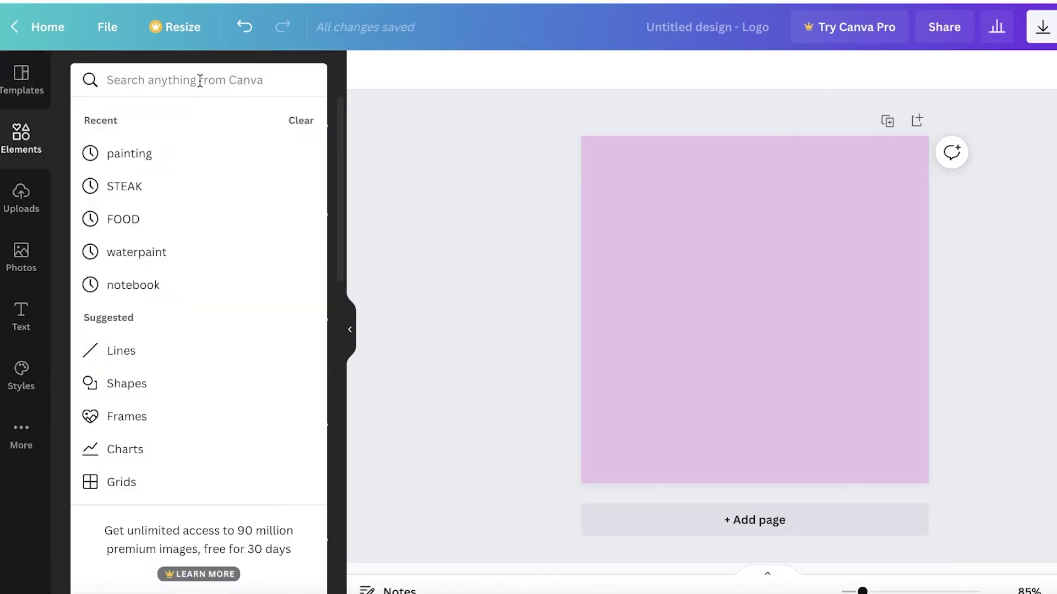
pyautogui.write('nails')
pyautogui.press('Return')
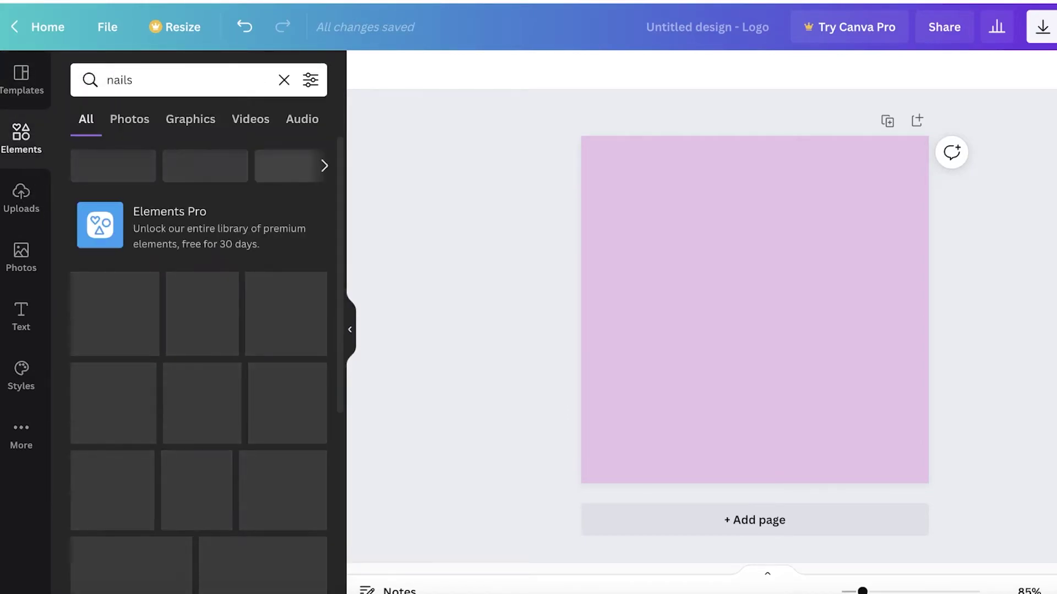
pyautogui.click(181, 119)
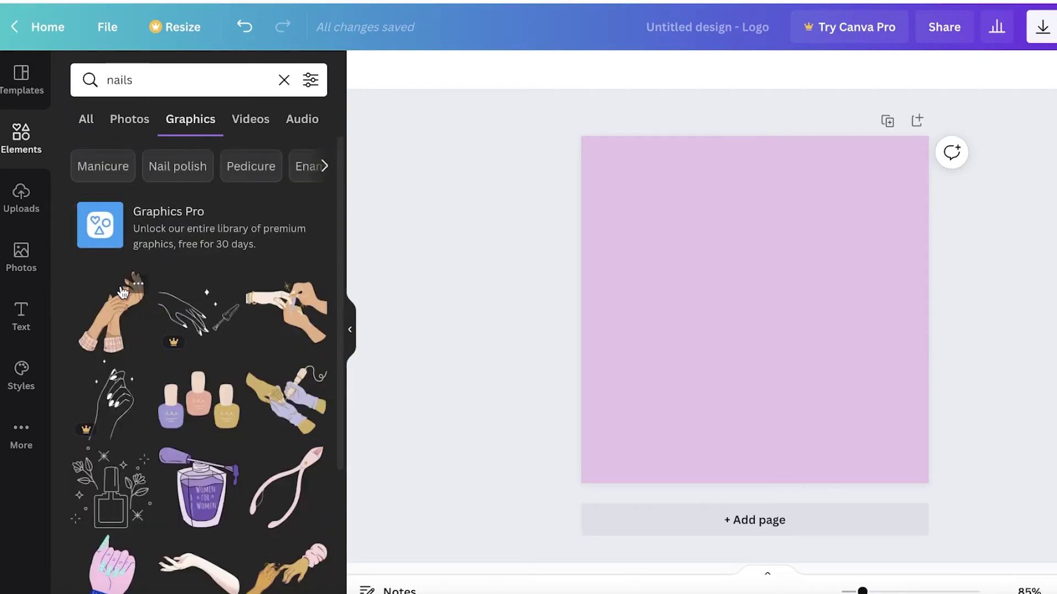
# - Add the raised-hands graphic in the page's lower-left area and the manicure graphic enlarged to almost the full page width
pyautogui.click(110, 311)
pyautogui.moveTo(732, 324); pyautogui.dragTo(642, 411)
pyautogui.moveTo(754, 247); pyautogui.dragTo(825, 402)
pyautogui.moveTo(708, 359); pyautogui.dragTo(573, 208)
pyautogui.moveTo(760, 332)
pyautogui.mouseDown()
pyautogui.moveTo(758, 305)
pyautogui.moveTo(771, 330)
pyautogui.mouseUp()
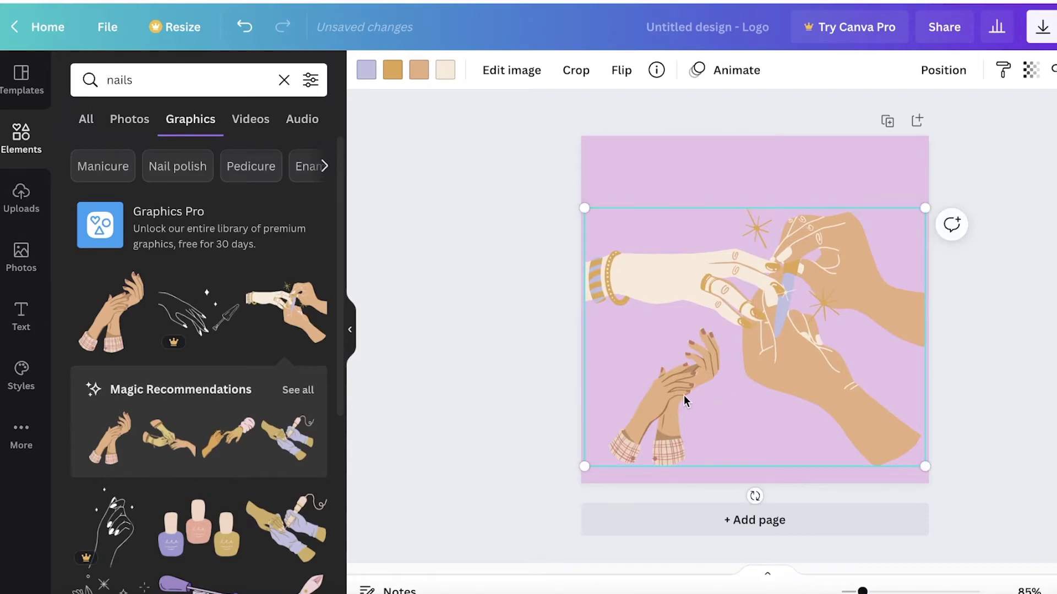
# - Select the small raised-hands graphic and delete it, leaving only the manicure graphic on the page
pyautogui.click(517, 400)
pyautogui.click(666, 398)
pyautogui.moveTo(666, 397); pyautogui.dragTo(701, 315)
pyautogui.click(644, 448)
pyautogui.press('Delete')
# - Enlarge the manicure graphic to span the page's full width and center it vertically
pyautogui.moveTo(889, 232); pyautogui.dragTo(862, 284)
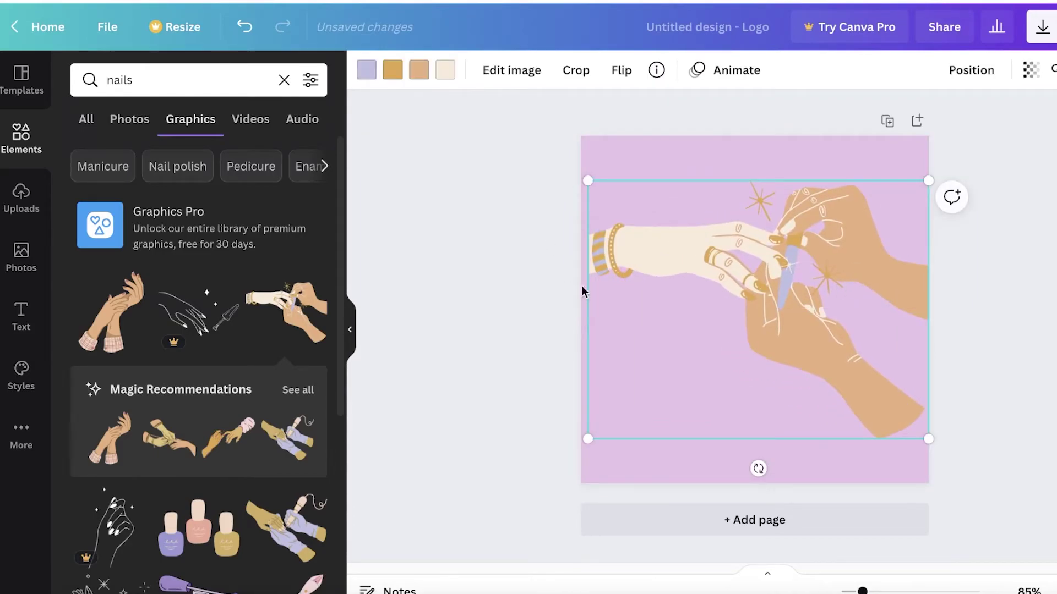
pyautogui.moveTo(595, 180); pyautogui.dragTo(582, 172)
pyautogui.moveTo(691, 252); pyautogui.dragTo(723, 280)
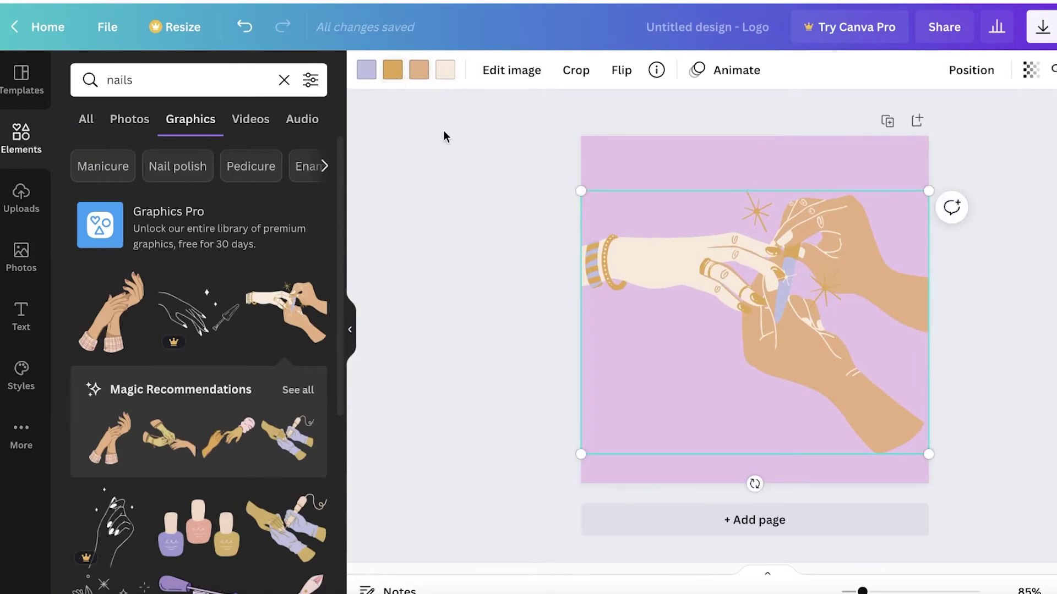
pyautogui.click(1028, 350)
# - Enlarge the manicure graphic past the page's right edge so the forearm reaches the bottom-right corner and the wrist meets the left edge
pyautogui.click(781, 306)
pyautogui.moveTo(930, 461); pyautogui.dragTo(957, 472)
pyautogui.moveTo(867, 395); pyautogui.dragTo(867, 417)
pyautogui.moveTo(581, 208); pyautogui.dragTo(587, 254)
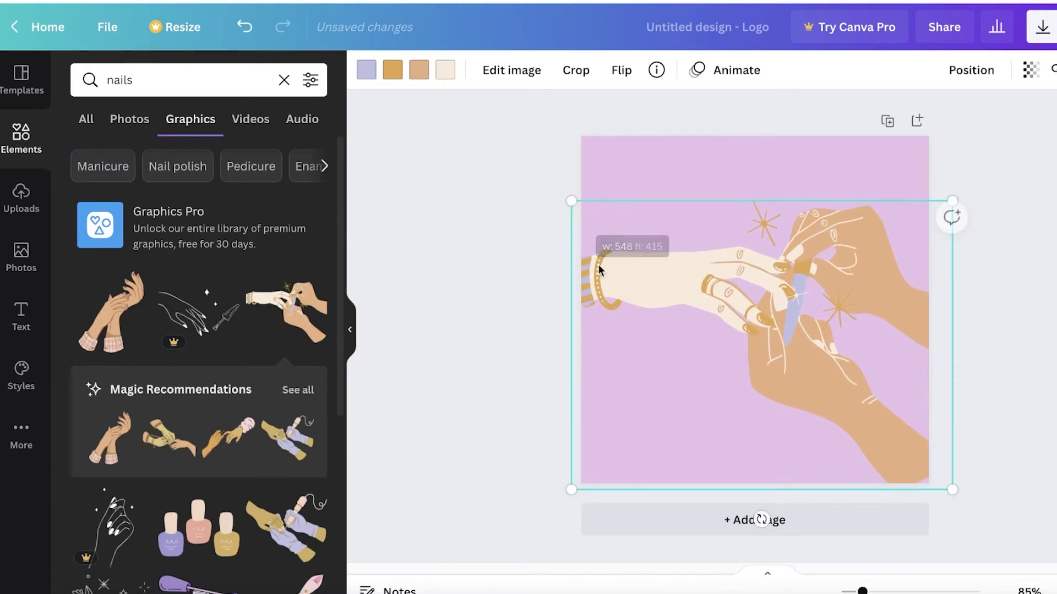
pyautogui.moveTo(680, 325)
pyautogui.mouseDown()
pyautogui.moveTo(684, 312)
pyautogui.moveTo(672, 328)
pyautogui.moveTo(685, 327)
pyautogui.mouseUp()
pyautogui.click(1033, 272)
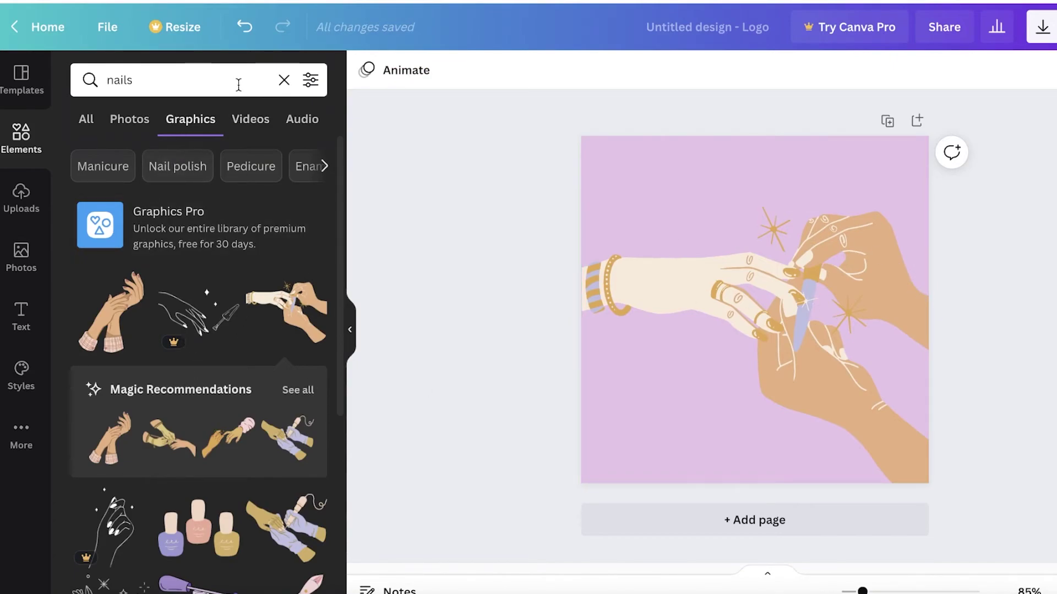
# - Insert a dashed line from Lines & Shapes and color it with the document's cream color
pyautogui.click(22, 135)
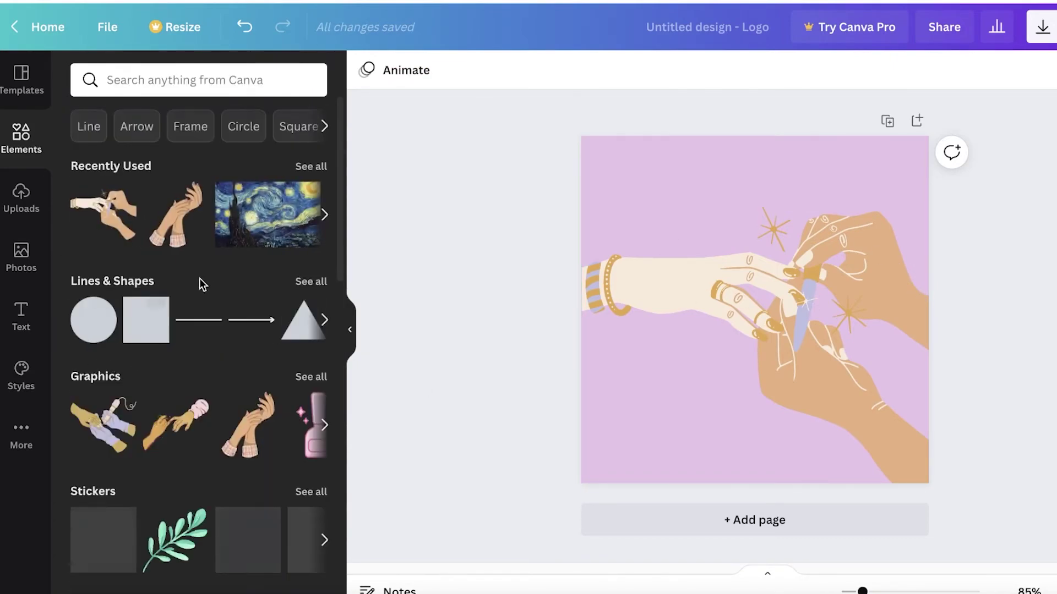
pyautogui.click(310, 281)
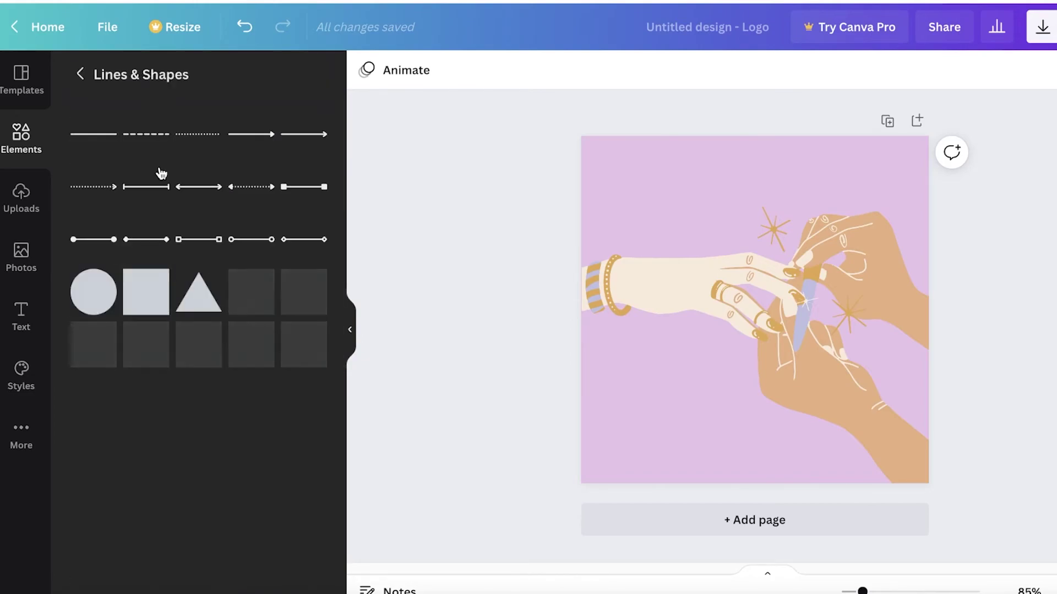
pyautogui.click(146, 134)
pyautogui.click(366, 70)
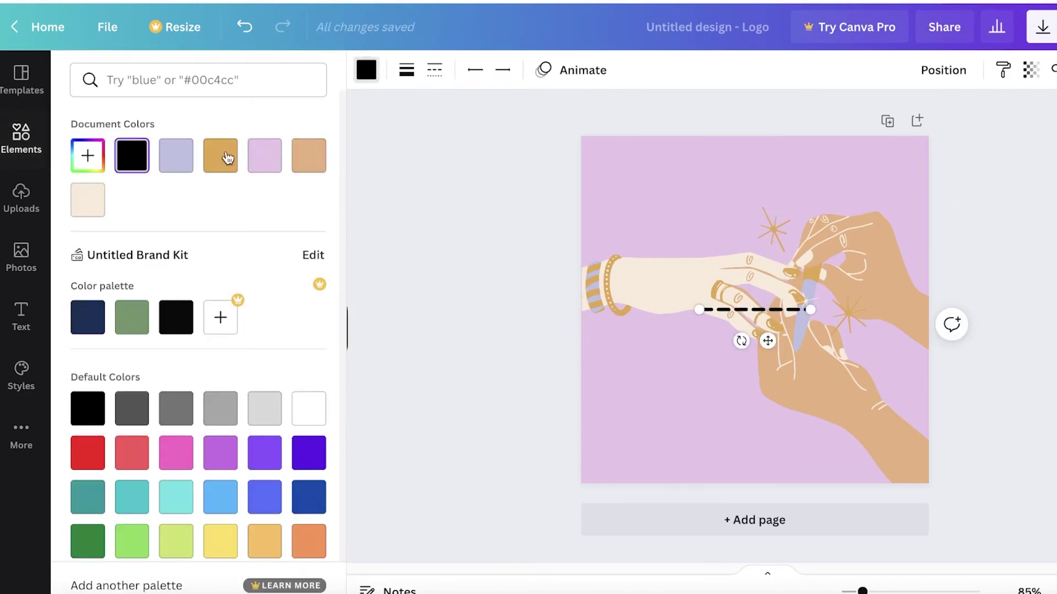
pyautogui.click(88, 212)
# - Stretch the dashed line across most of the page's upper edge and place a matching copy near the lower edge
pyautogui.moveTo(767, 341); pyautogui.dragTo(686, 203)
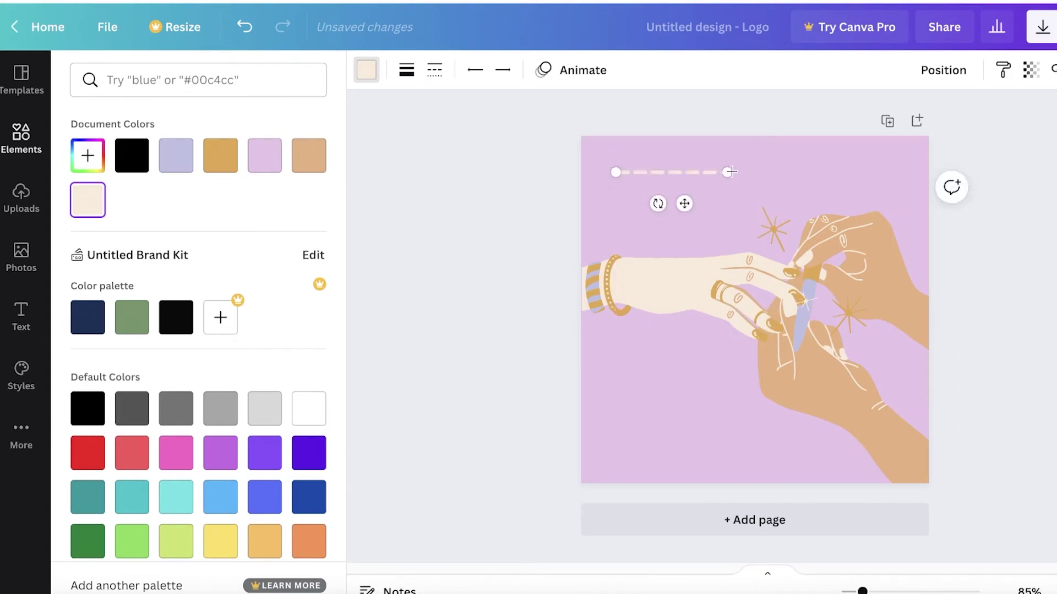
pyautogui.moveTo(742, 173); pyautogui.dragTo(879, 172)
pyautogui.moveTo(759, 203); pyautogui.dragTo(769, 481)
pyautogui.click(783, 137)
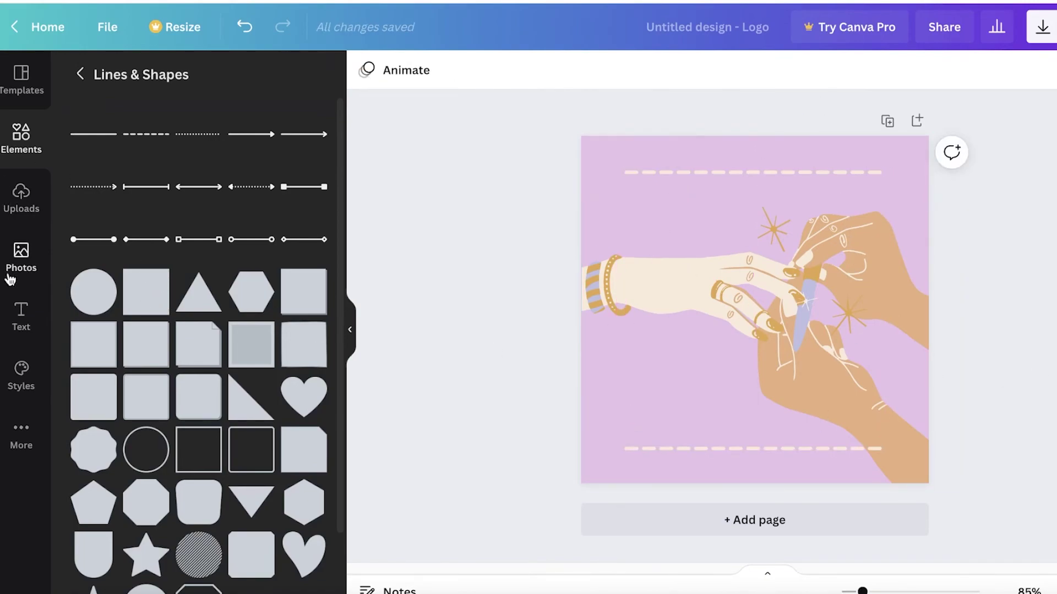
# - Try the "Thank you!" font combination and use the "Happy BIRTHDAY" combination on the logo instead
pyautogui.click(18, 314)
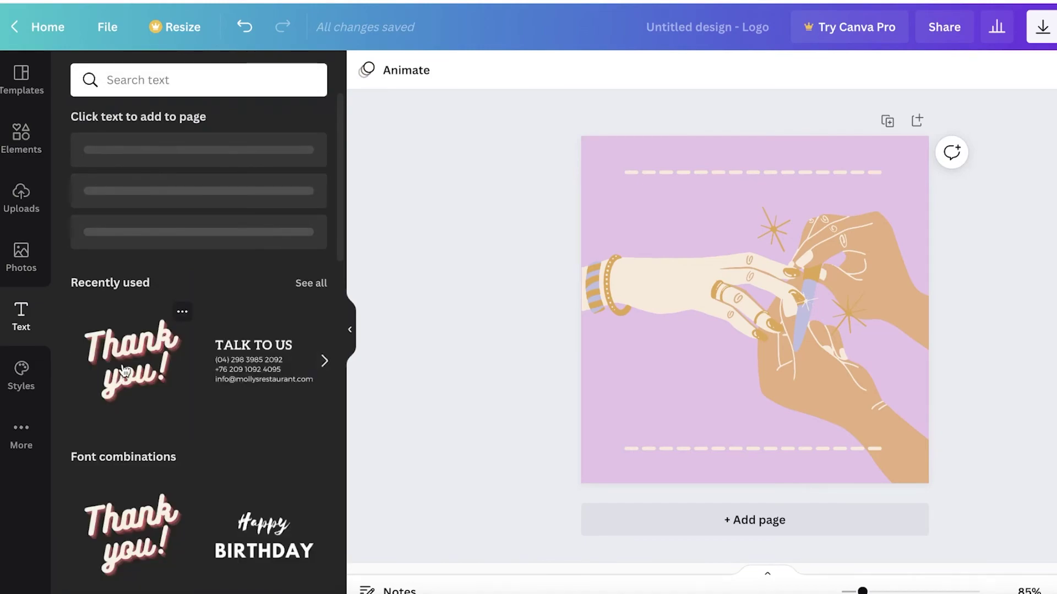
pyautogui.scroll(-5, 268, 283)
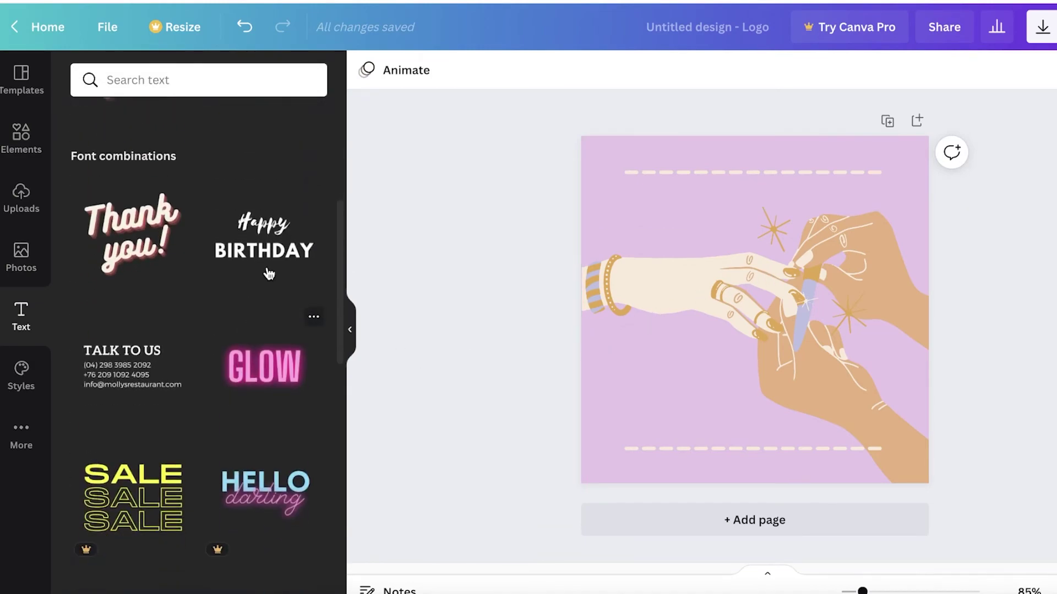
pyautogui.click(132, 234)
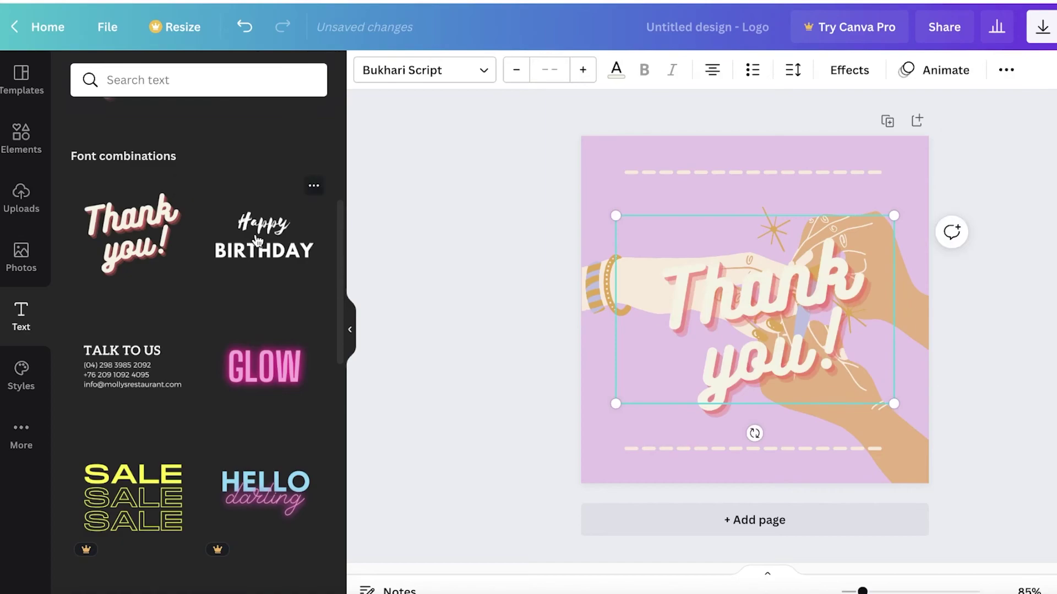
pyautogui.click(258, 242)
pyautogui.click(754, 338)
# - Remove the word "Happy" from the font combination and replace "BIRTHDAY" with "NAIL SALON"
pyautogui.doubleClick(744, 286)
pyautogui.press('BackSpace')
pyautogui.doubleClick(723, 329)
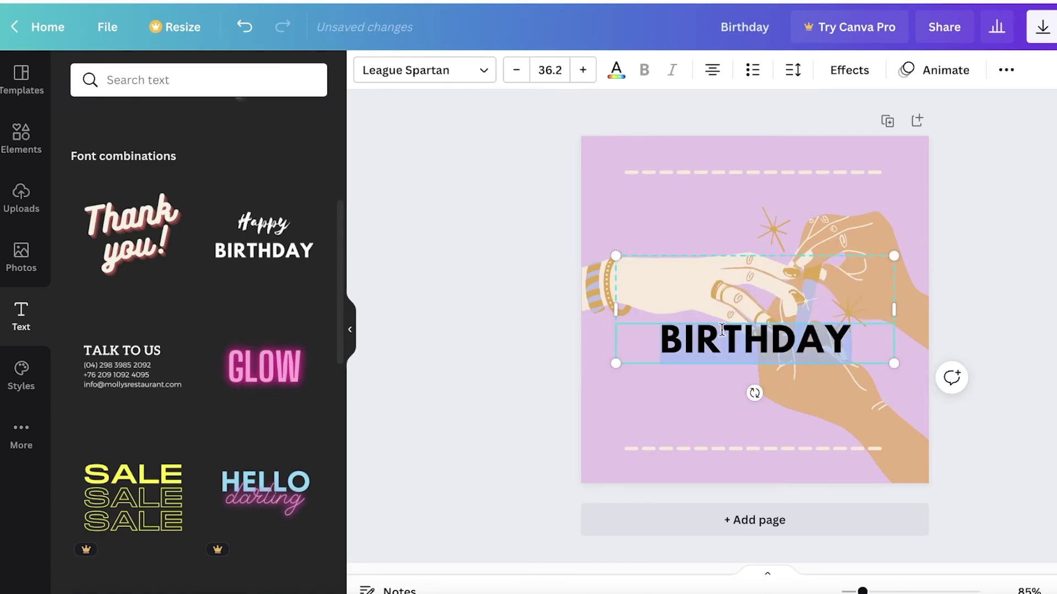
pyautogui.write('NAIIL')
pyautogui.press('BackSpace')
pyautogui.press('BackSpace')
pyautogui.write('L SALON')
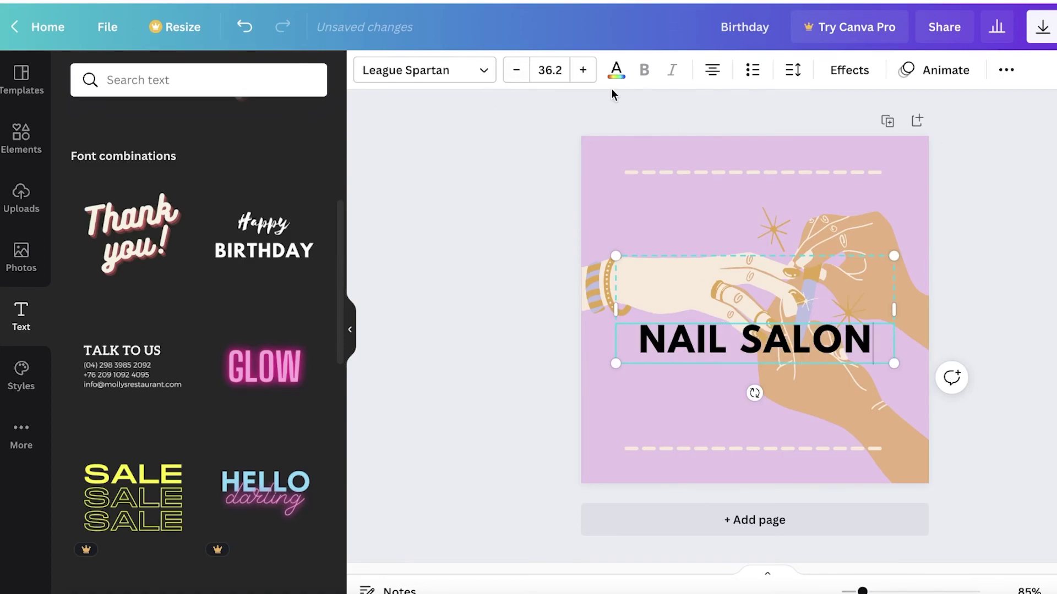
# - Set the "NAIL SALON" text to the custom muted purple color #8889A8
pyautogui.click(616, 70)
pyautogui.click(309, 155)
pyautogui.click(176, 155)
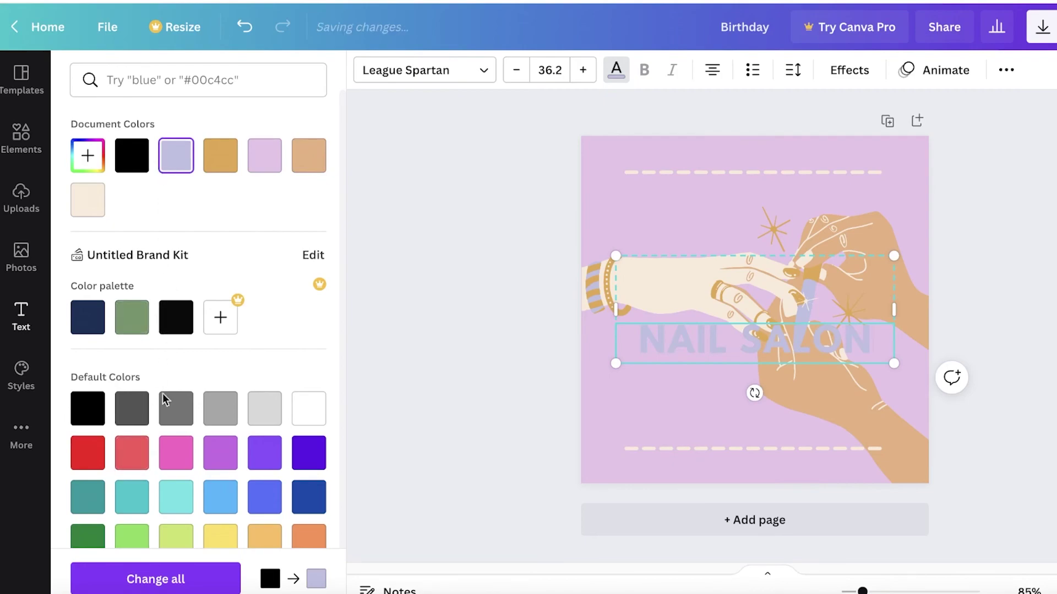
pyautogui.click(87, 155)
pyautogui.moveTo(107, 196); pyautogui.dragTo(125, 224)
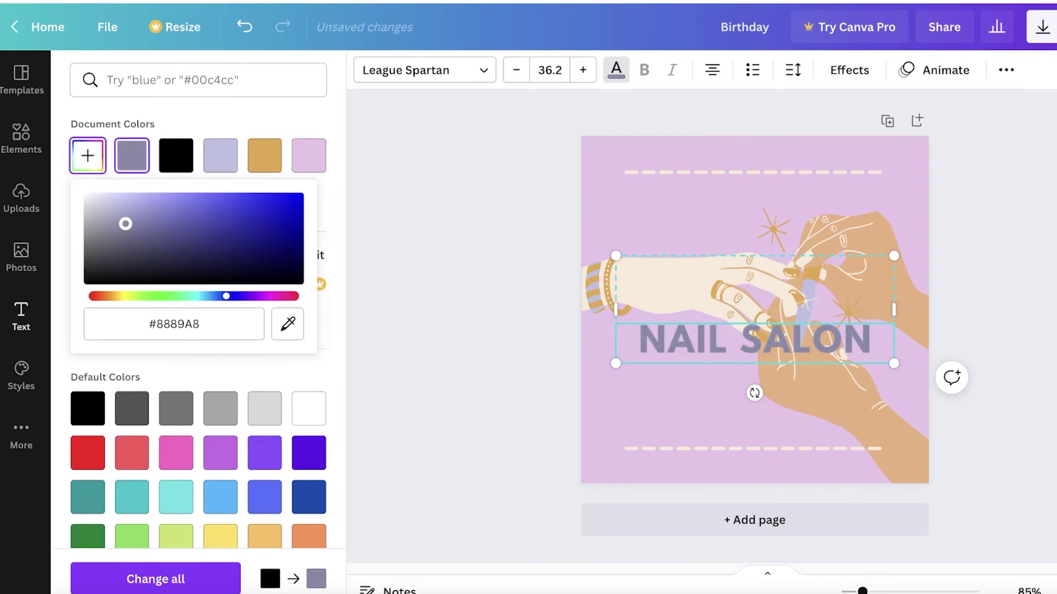
pyautogui.click(754, 324)
pyautogui.click(1045, 289)
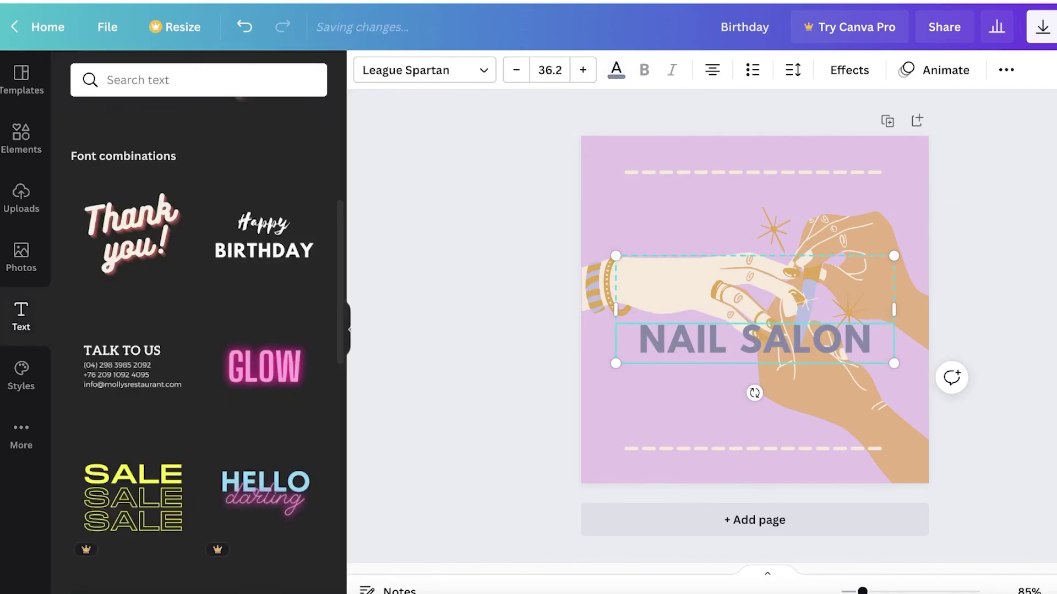